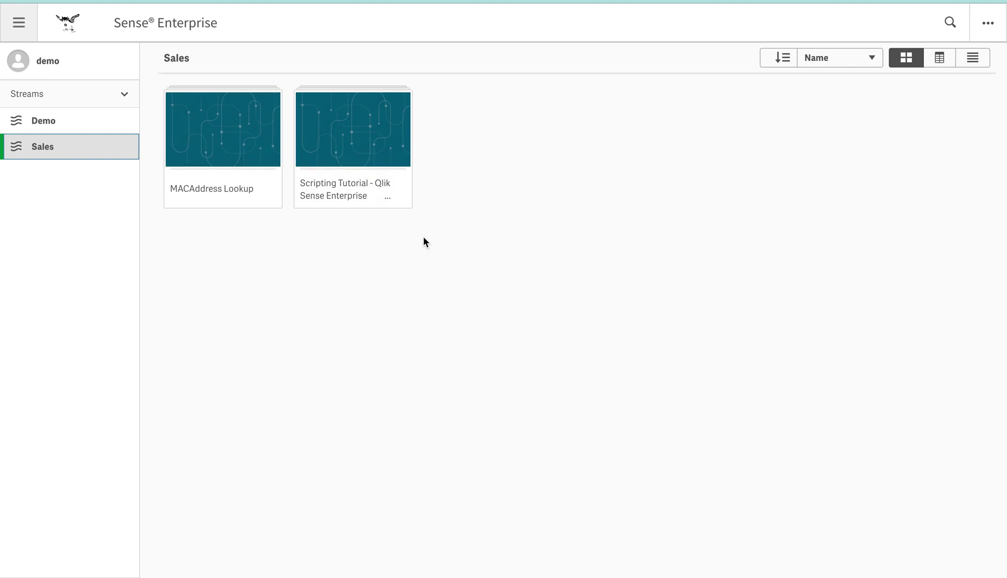
Switch to the QMC and show the Security rules list of 23 rules.
key("ctrl+Right")
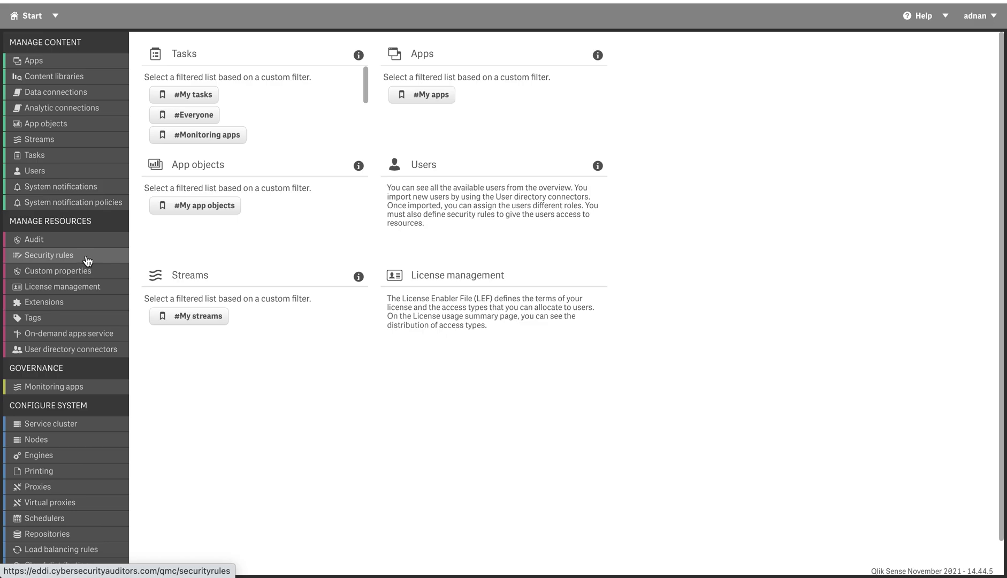
left_click(87, 261)
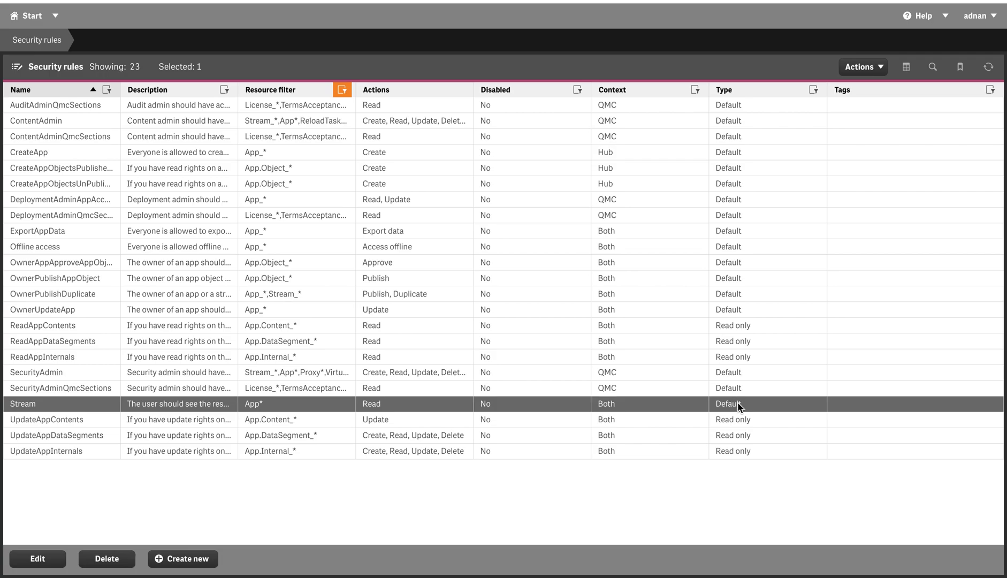
Disable the default Stream security rule and apply, then enlarge its Description box.
double_click(50, 406)
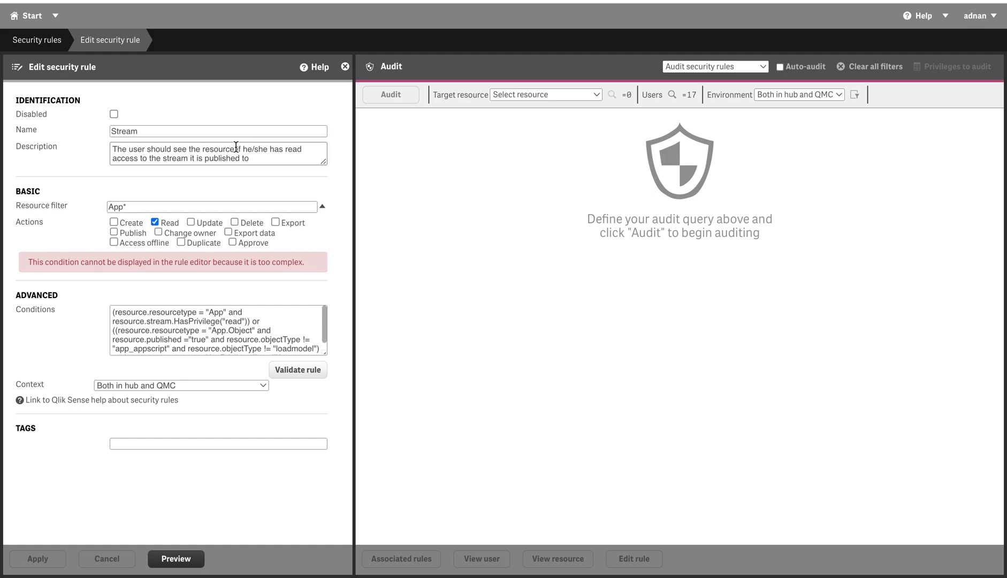
left_click(115, 114)
left_click(33, 561)
left_click_drag(324, 162, 325, 185)
left_click(256, 159)
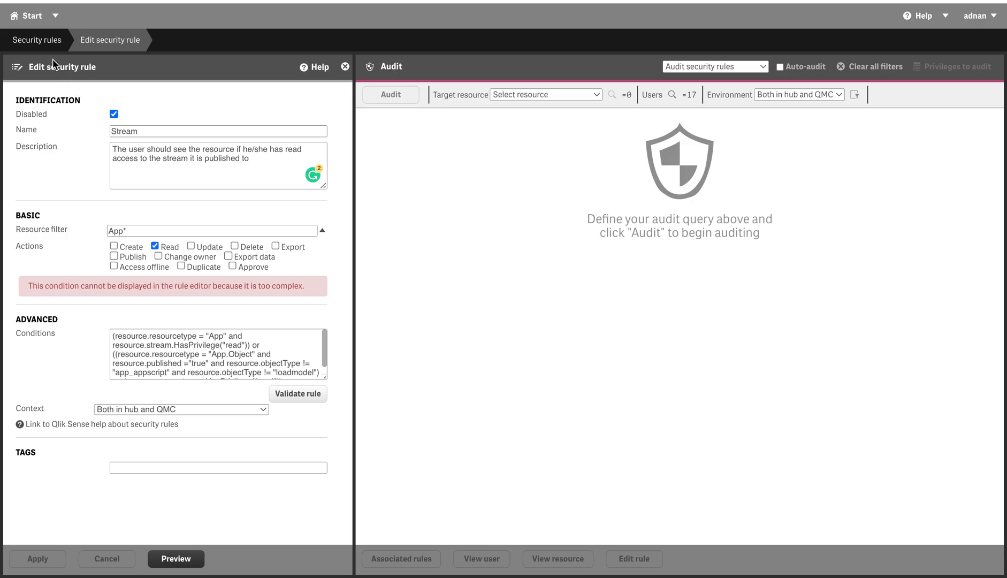
Create custom property AppAccess for Apps and Users, described 'App level access within a stream'.
left_click(32, 17)
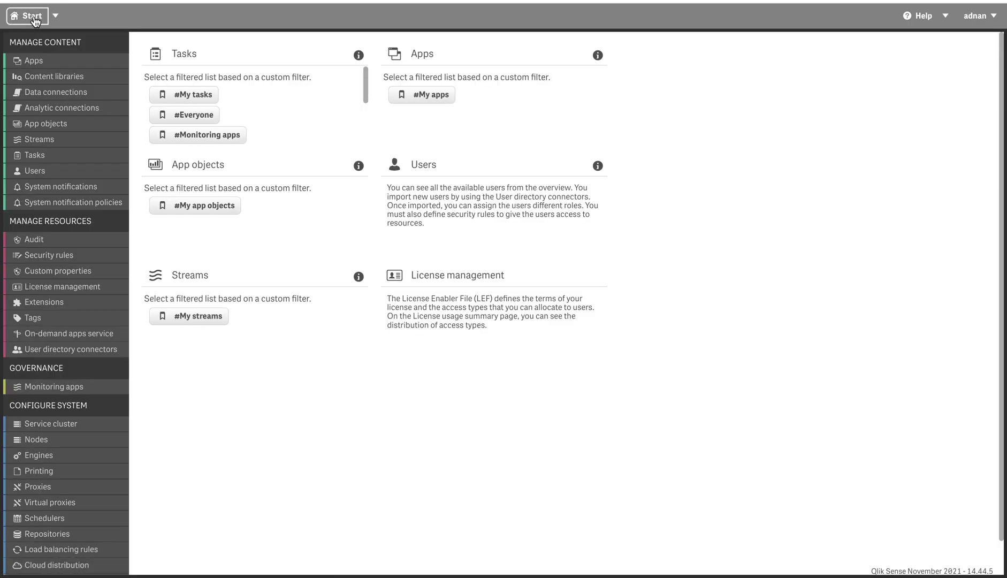
left_click(88, 270)
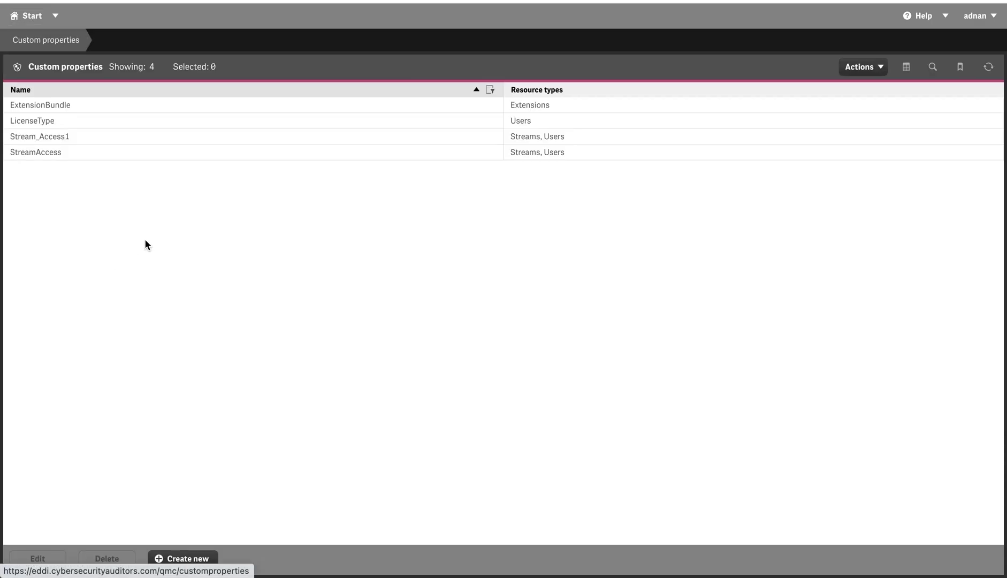
left_click(174, 560)
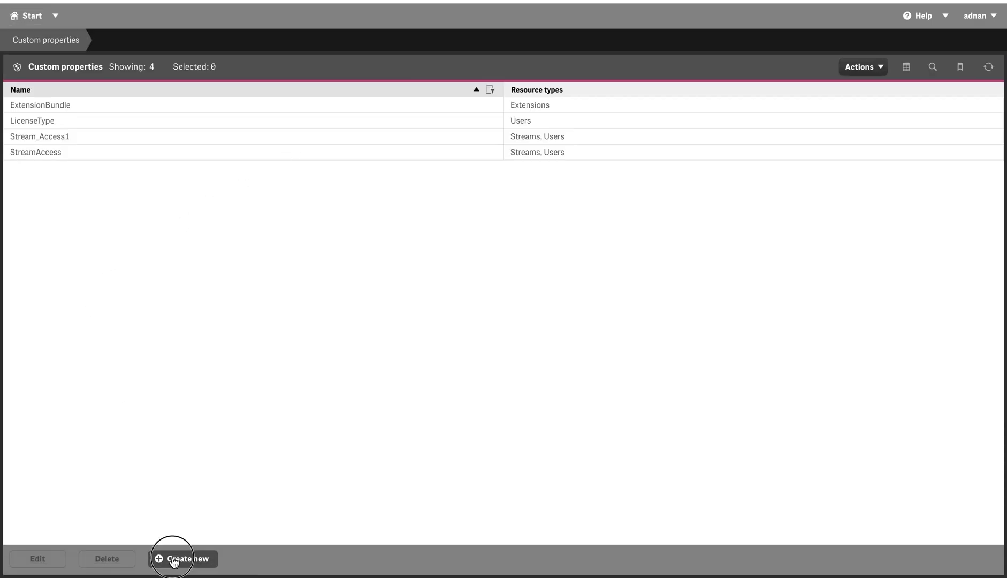
left_click(386, 216)
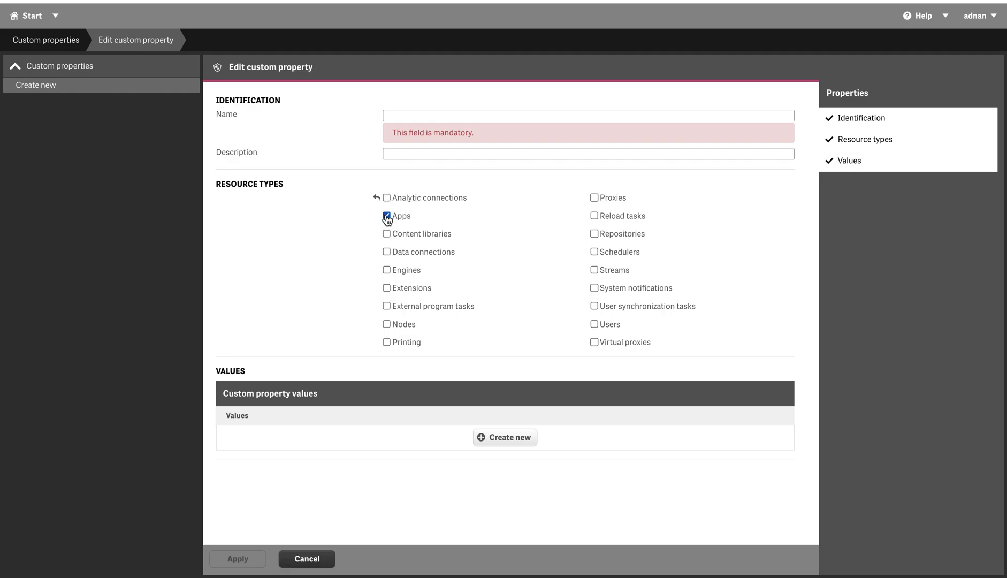
left_click(594, 324)
left_click(421, 112)
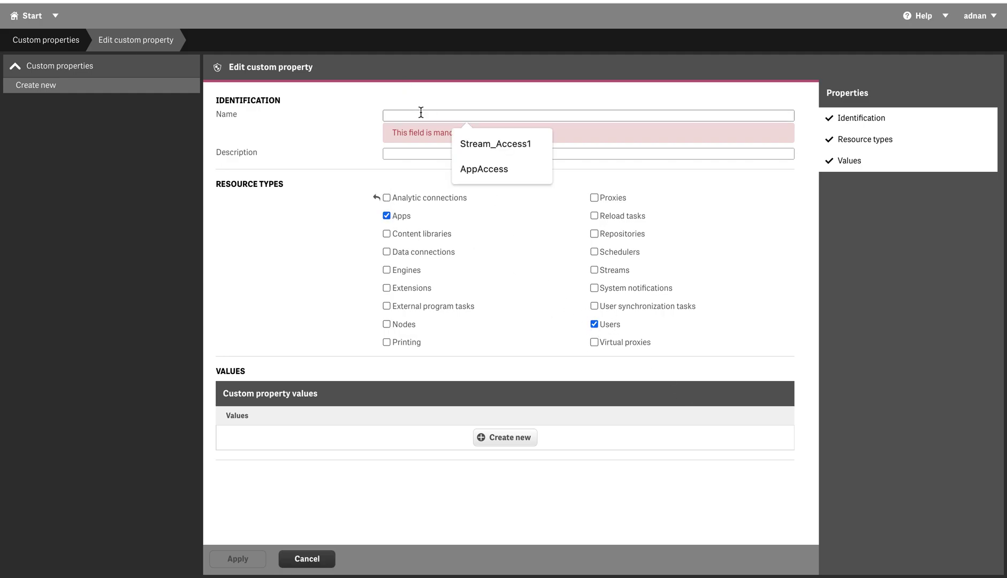
left_click(480, 167)
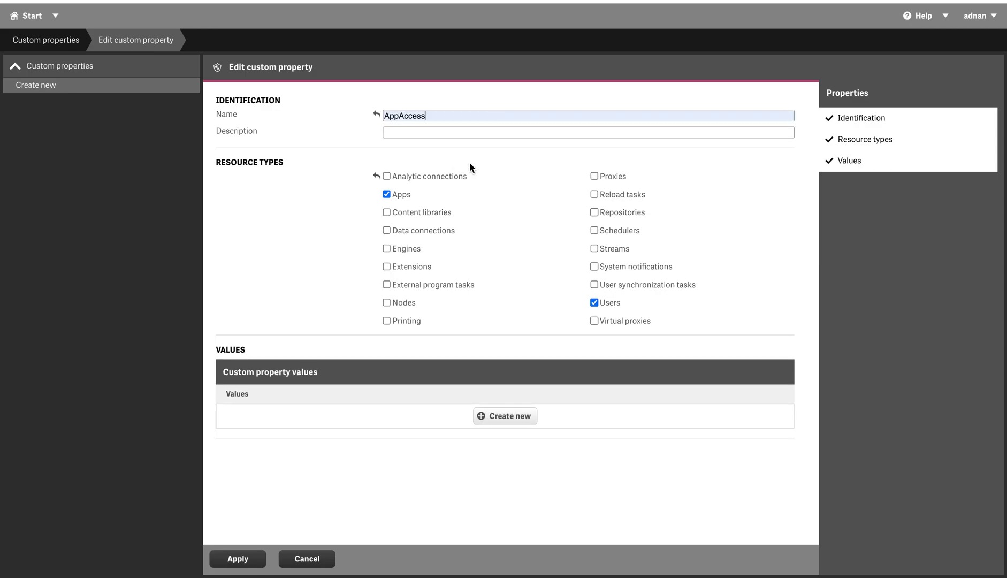
left_click(456, 135)
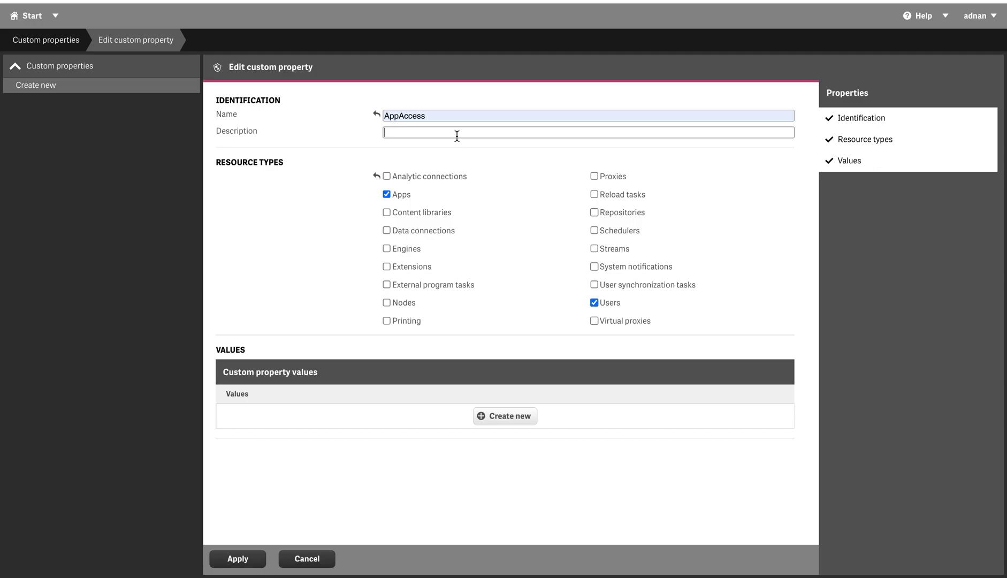
type("App level access within a stream")
Add the values Tutorial and MacAddress to AppAccess and save the property.
left_click(529, 416)
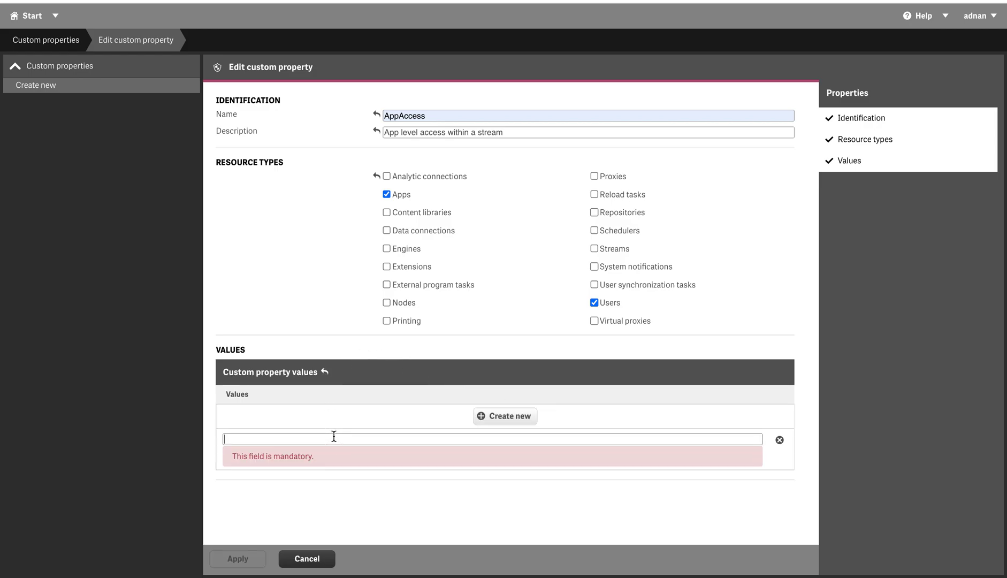
type("Tutu")
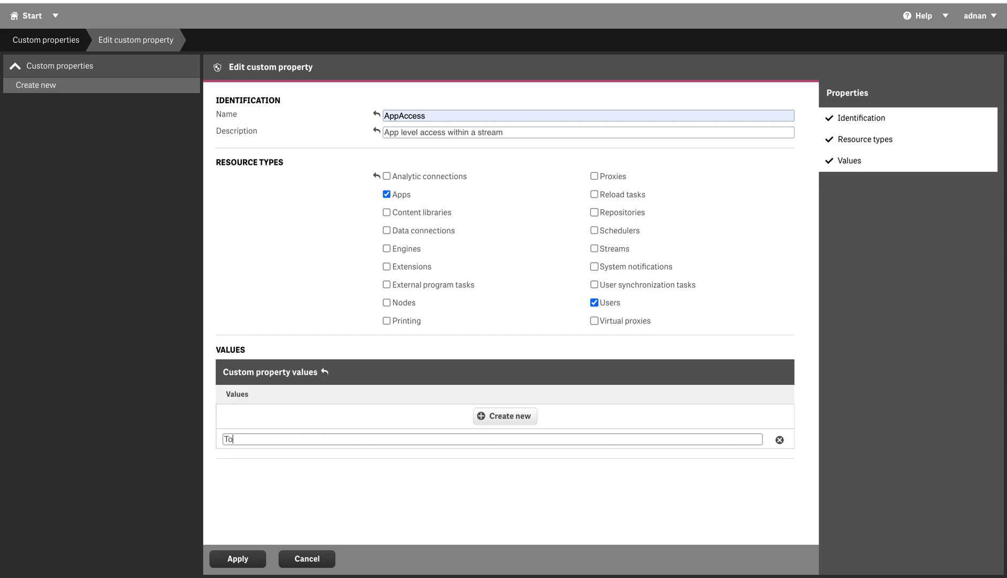
key("BackSpace")
type("utorial")
left_click(512, 404)
left_click(514, 424)
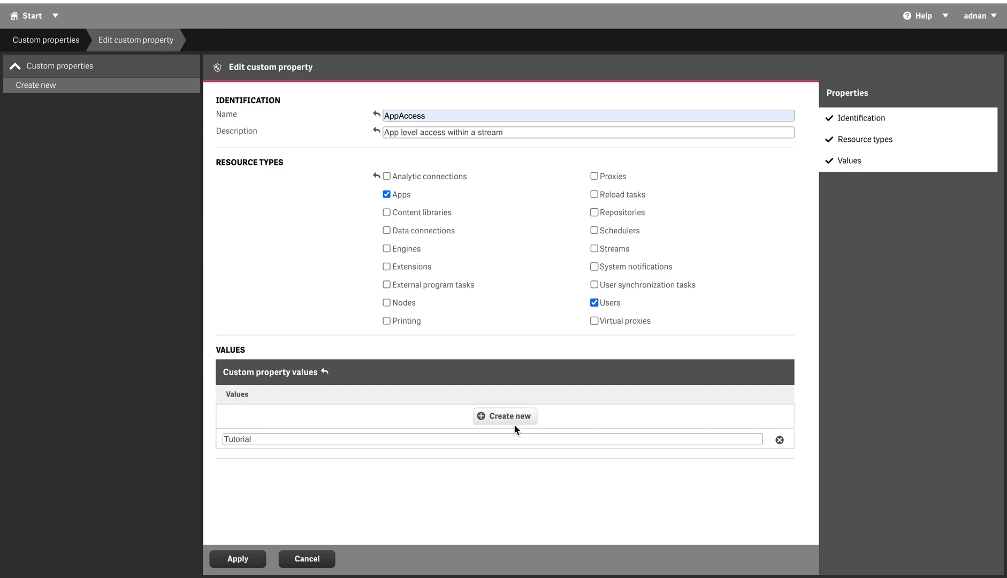
type("Mac")
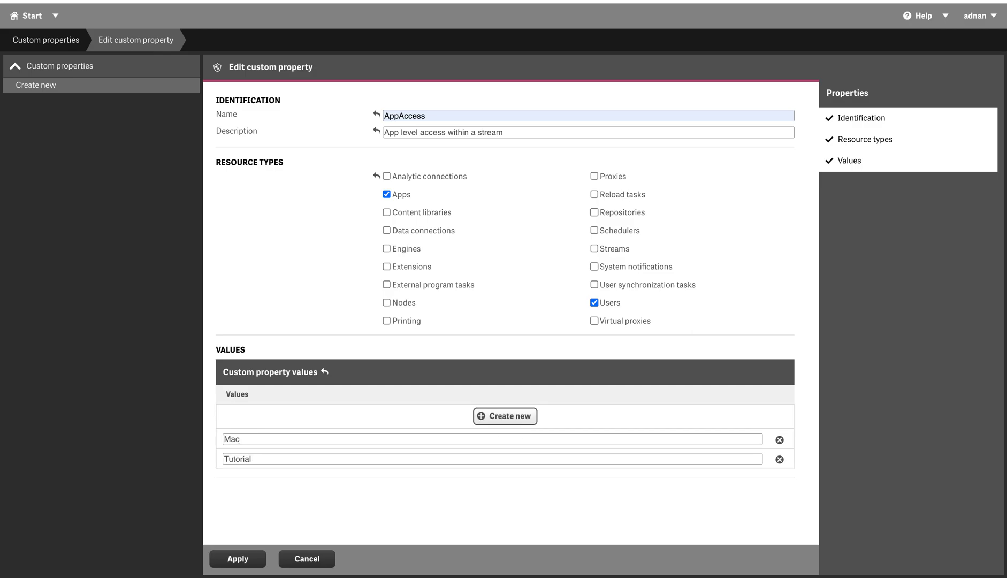
type("Address")
left_click(243, 559)
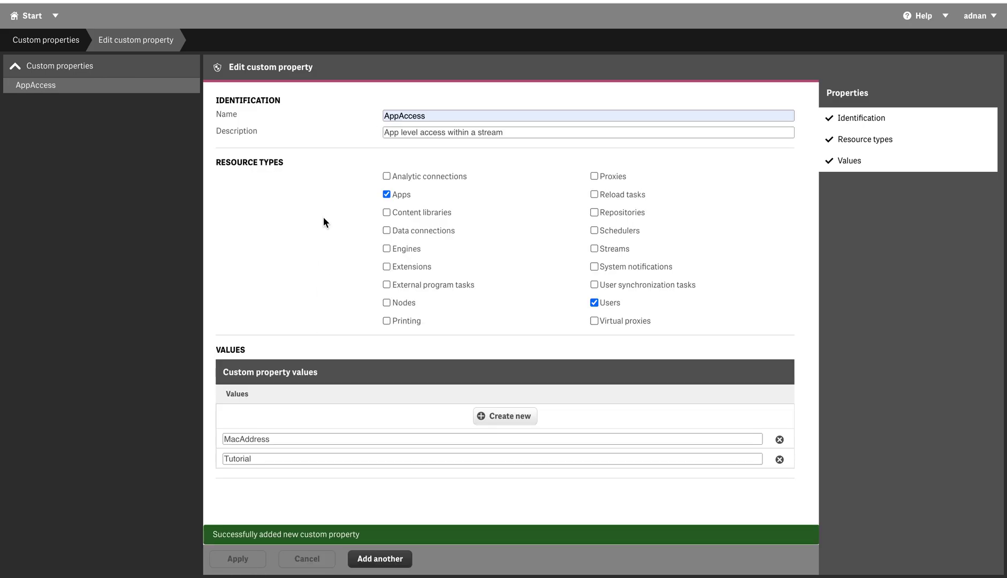
Confirm in the hub that the Sales stream now shows no apps.
left_click(33, 16)
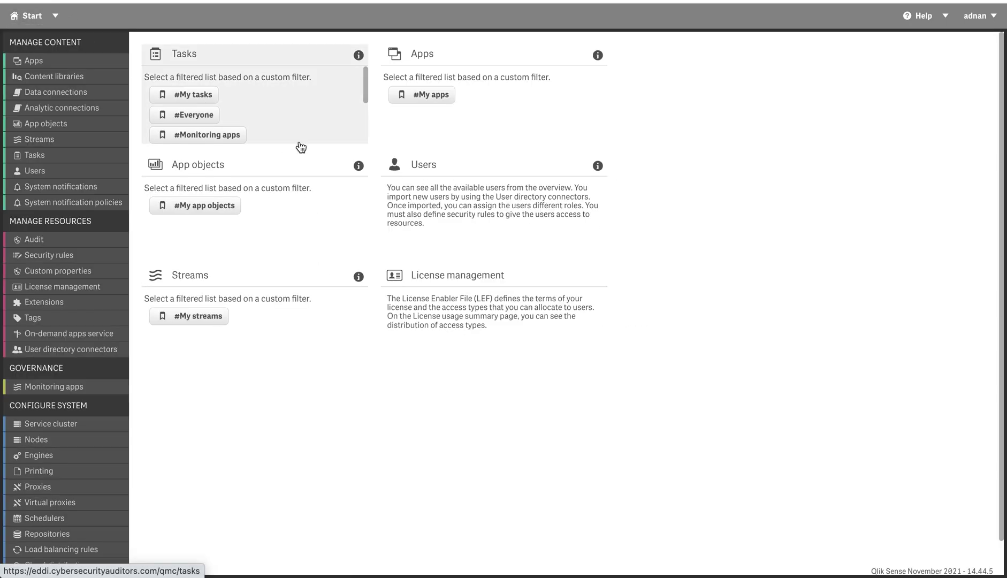
key("ctrl+Left")
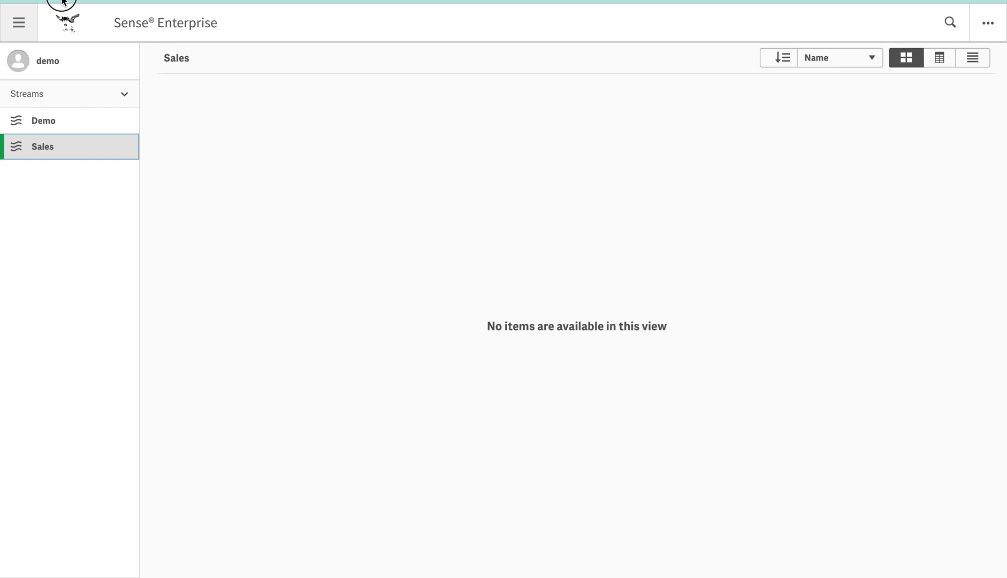
key("ctrl+Right")
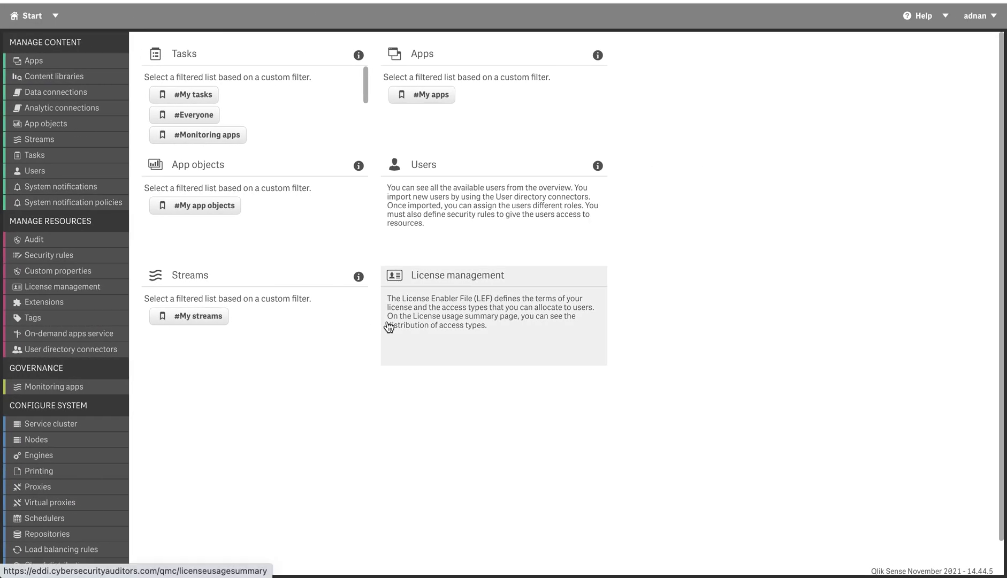
key("ctrl+Left")
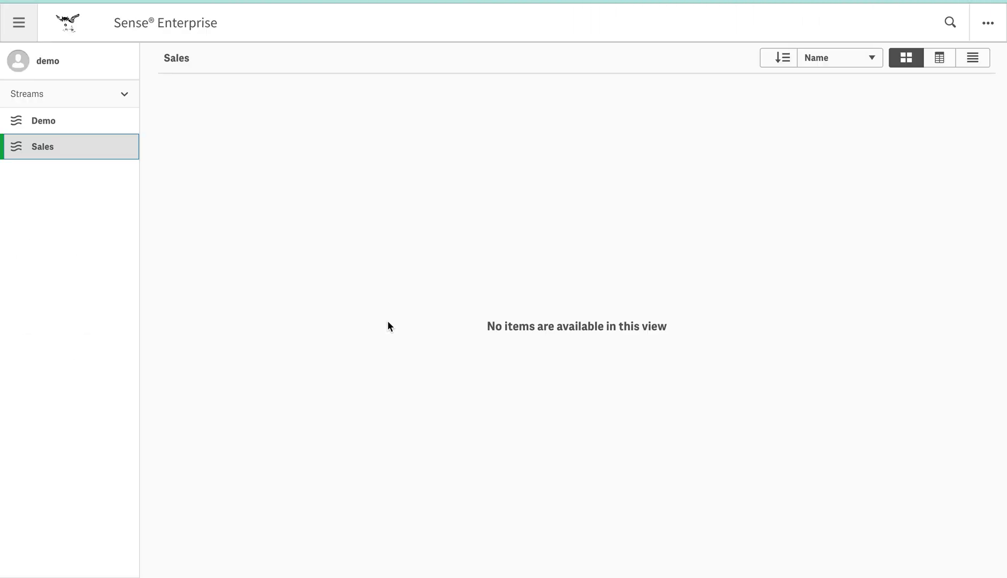
key("ctrl+Right")
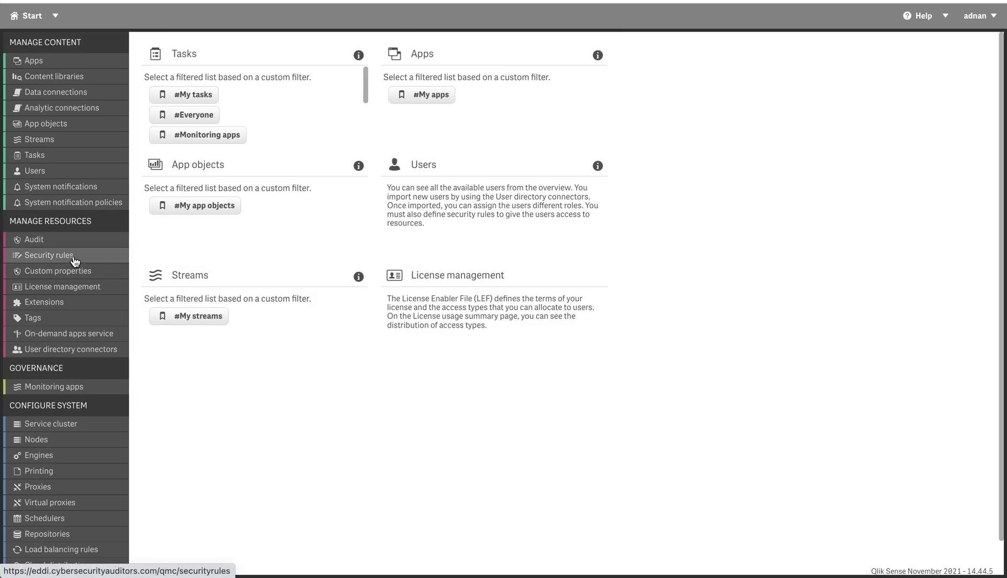
left_click(74, 261)
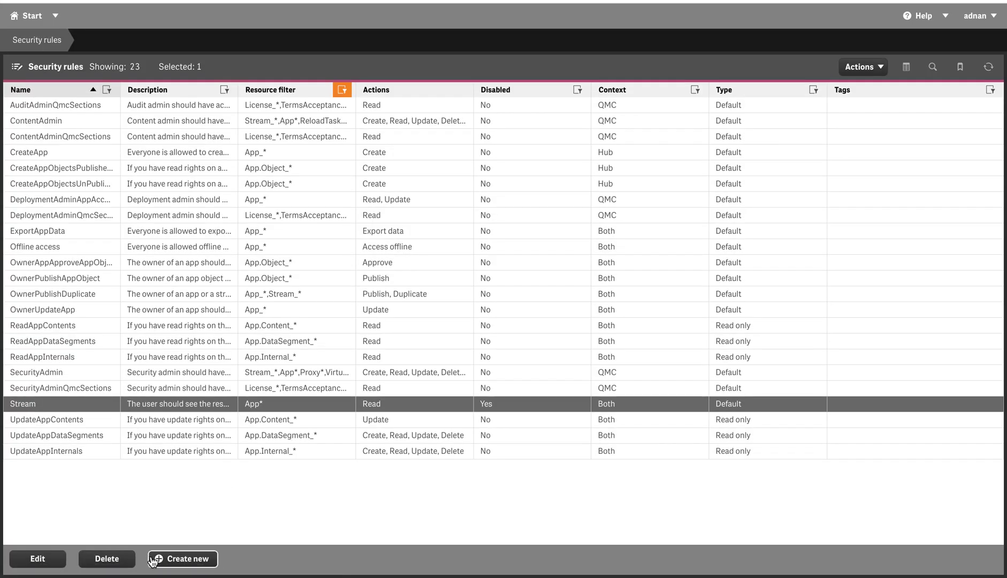
Start a new App access security rule granting Read, Update and Publish.
left_click(154, 559)
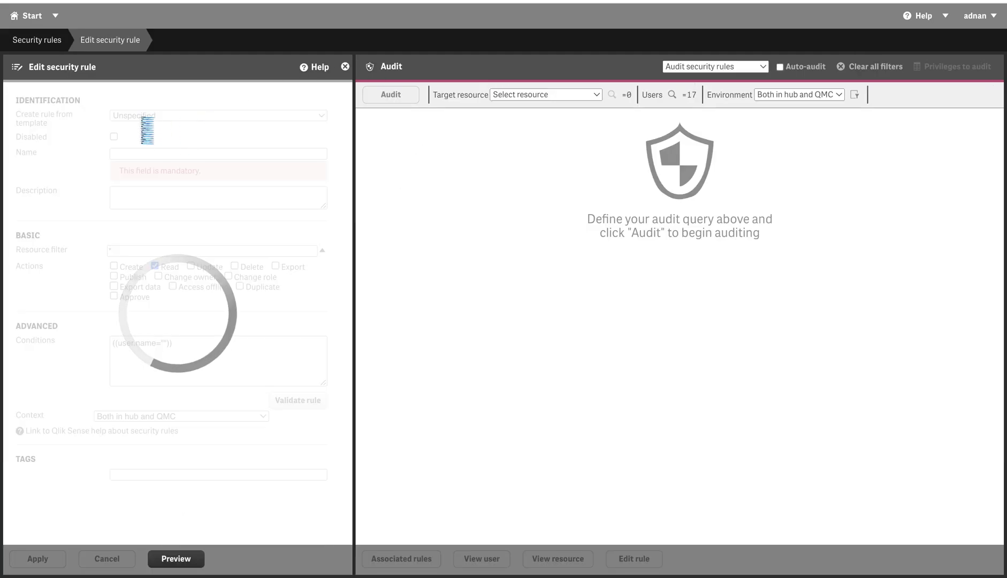
left_click(177, 117)
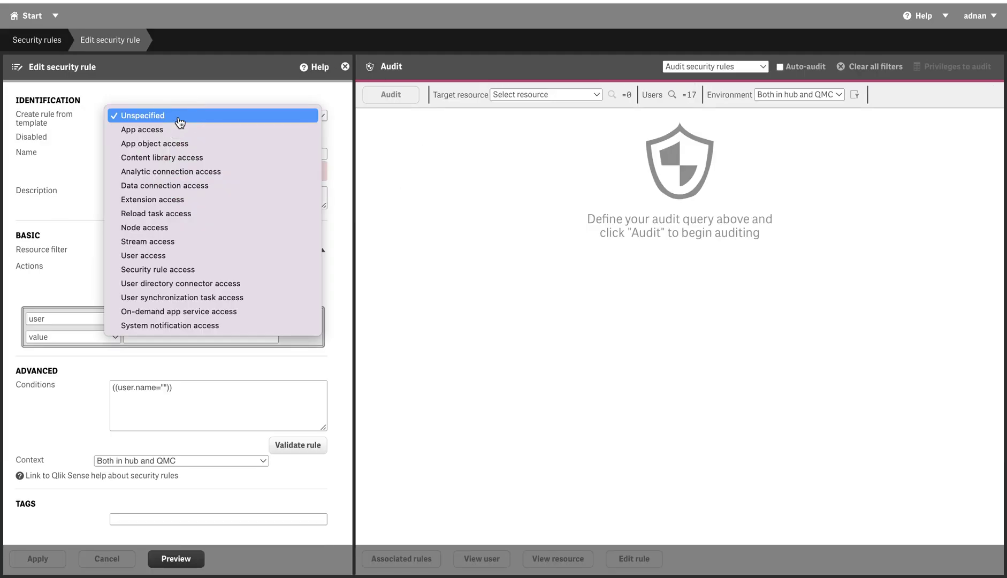
left_click(161, 129)
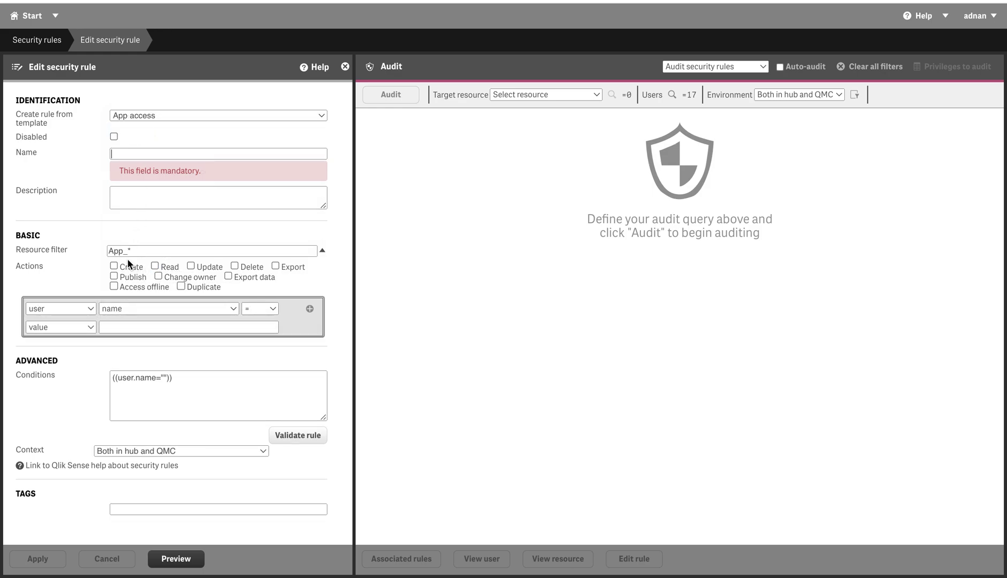
left_click(158, 266)
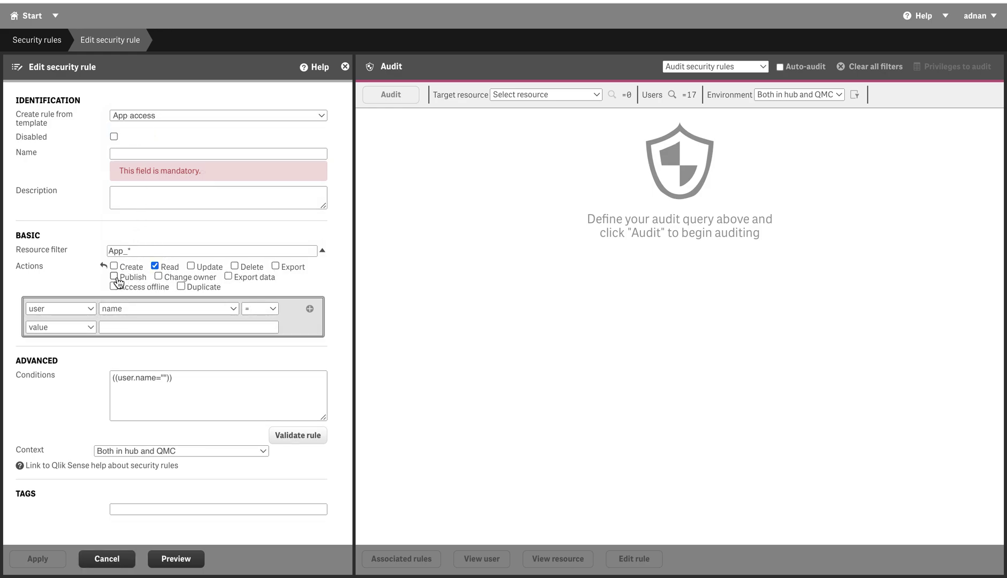
left_click(193, 269)
left_click(115, 277)
left_click(141, 318)
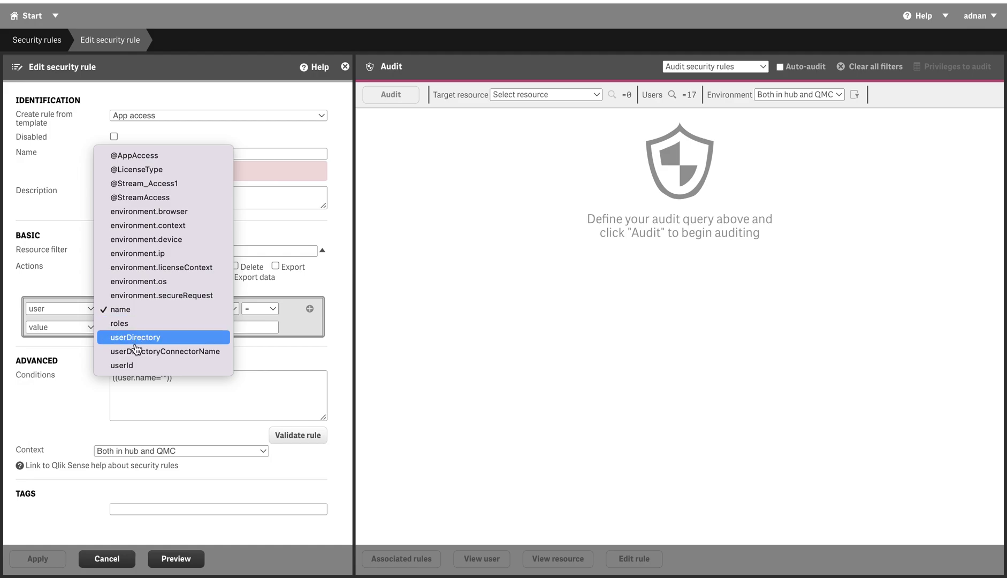
left_click(155, 156)
left_click(88, 331)
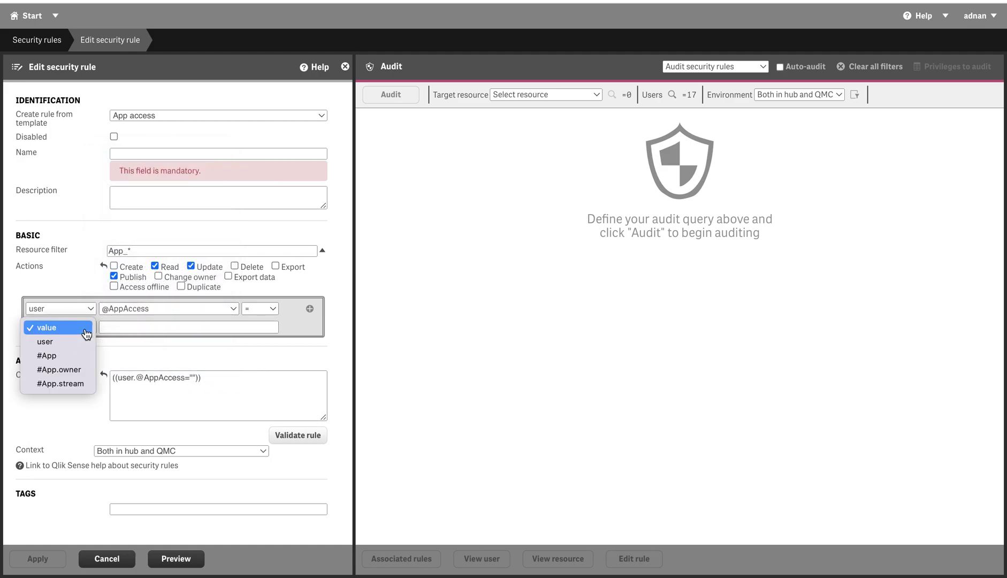
left_click(64, 353)
left_click(163, 331)
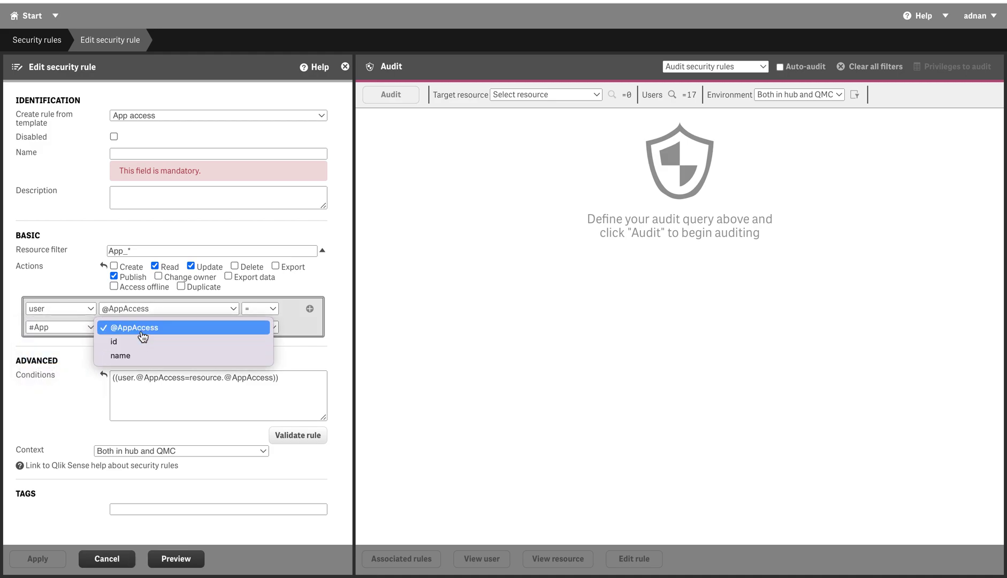
left_click(142, 328)
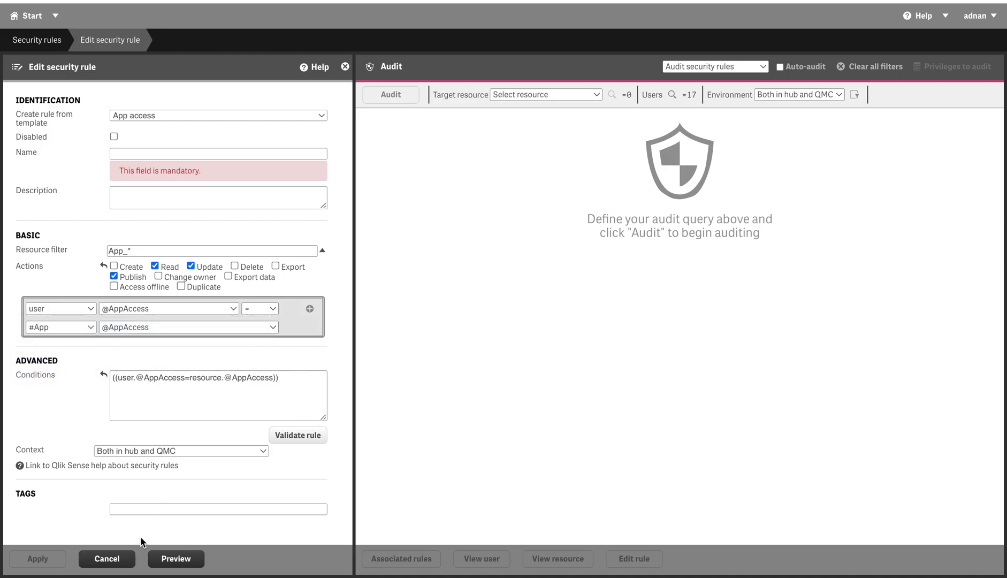
left_click(297, 435)
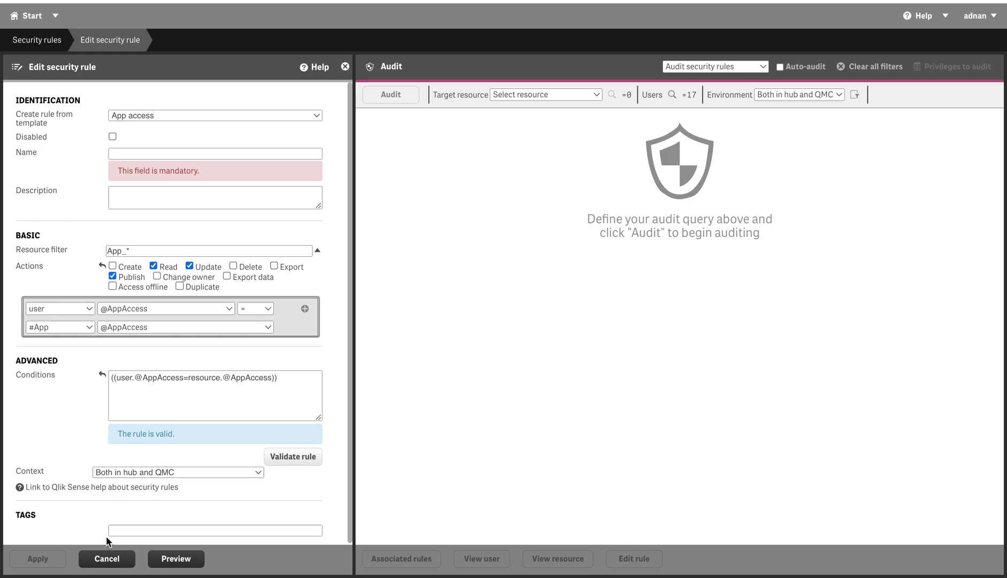
scroll(199, 410, "down", 1)
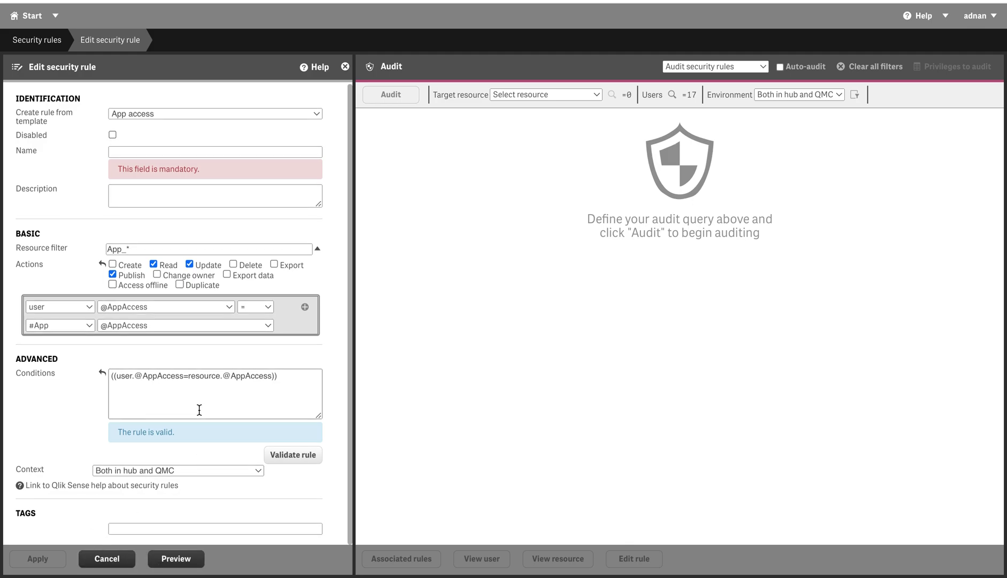
left_click(198, 153)
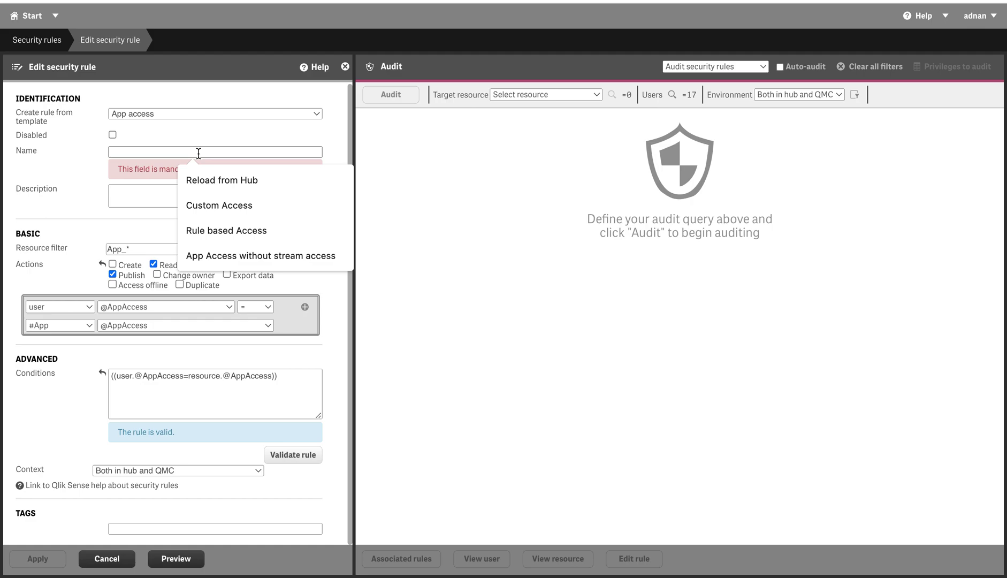
type("App access wit")
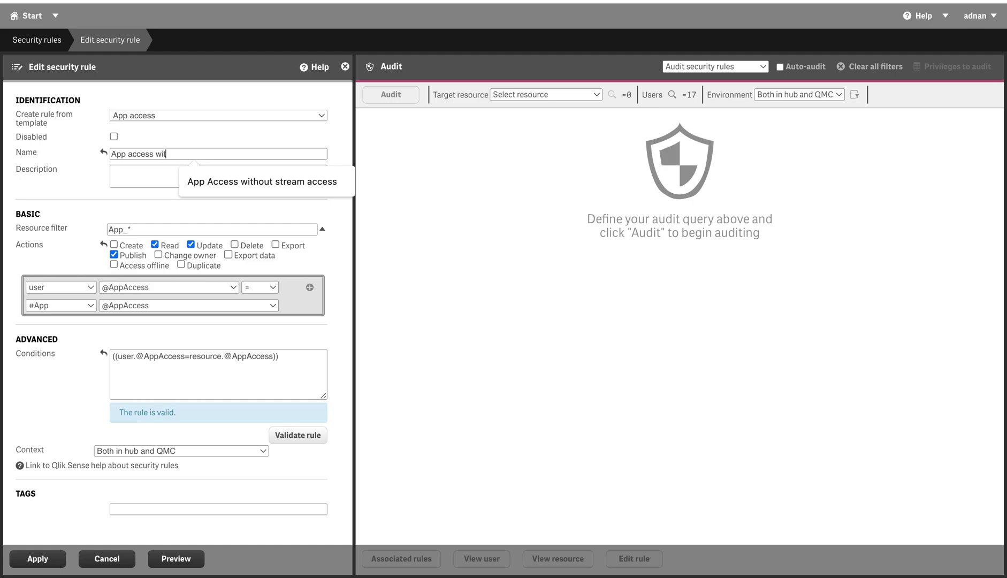
type("hin stream")
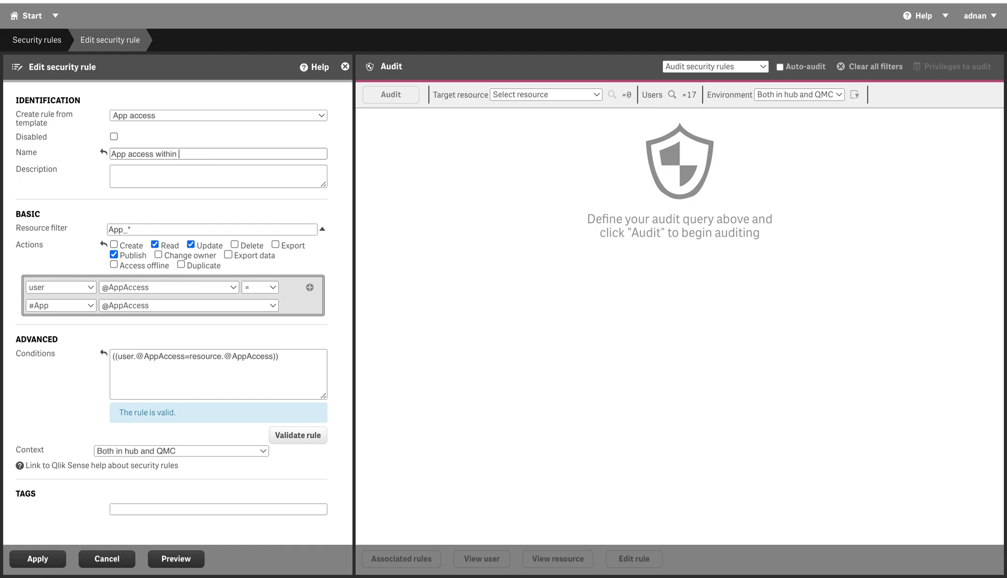
left_click(39, 560)
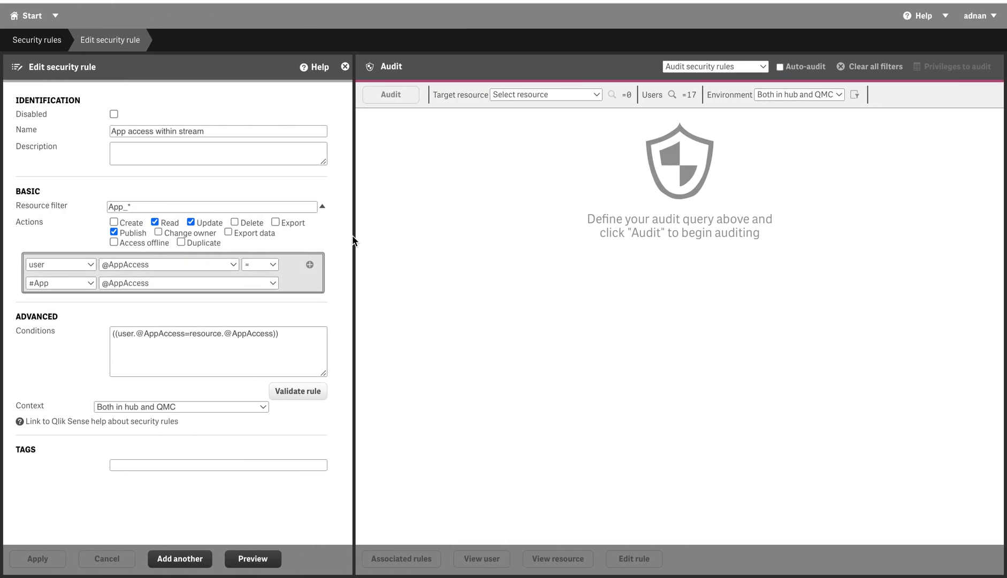
Assign AppAccess value Tutorial to the non-admin demo user and save.
left_click(31, 15)
left_click(469, 221)
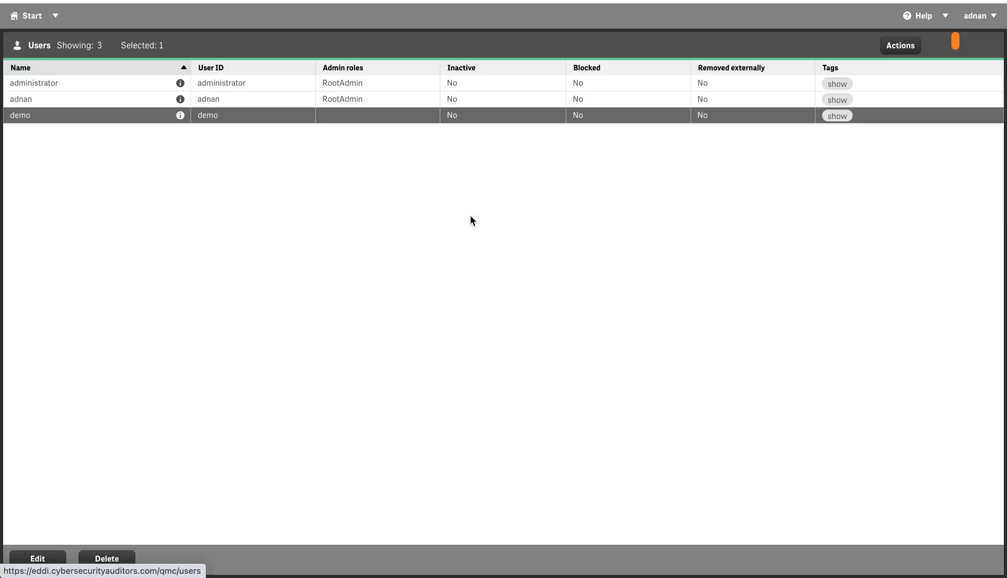
double_click(90, 140)
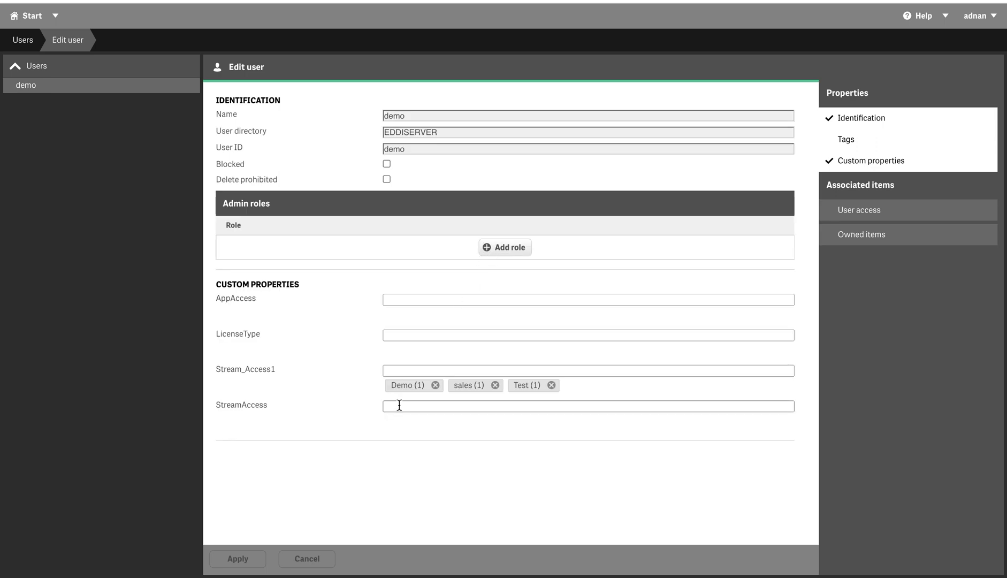
left_click(405, 298)
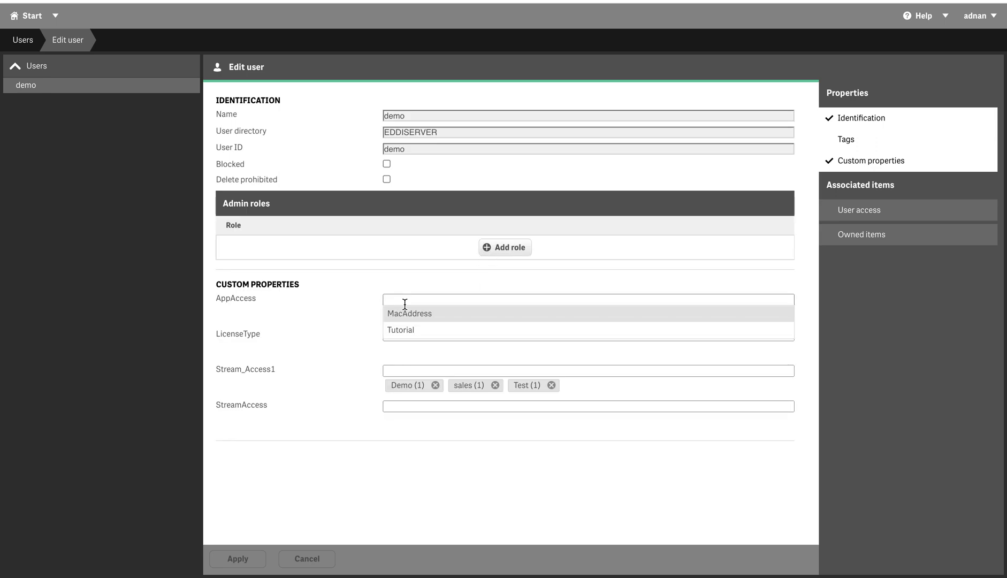
left_click(405, 330)
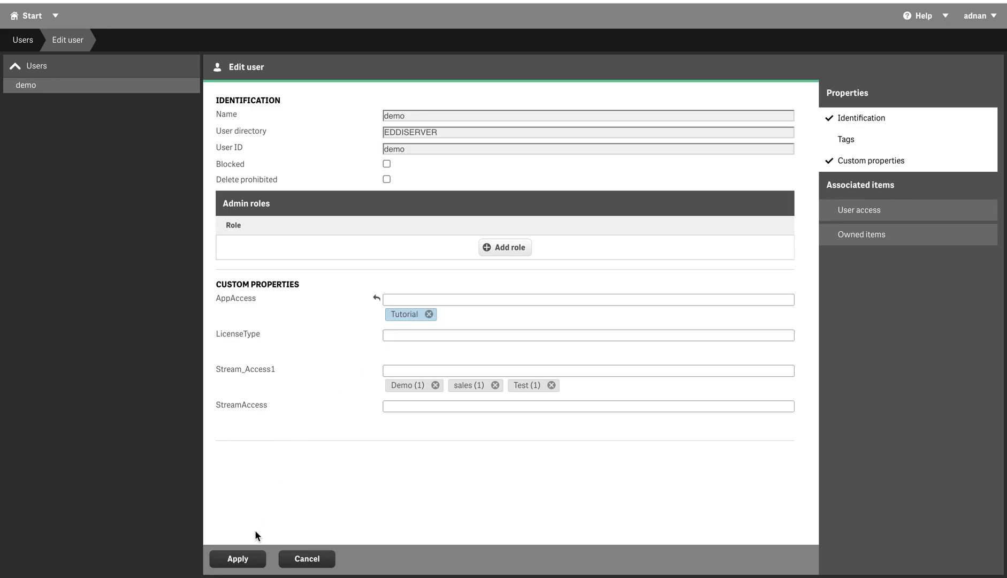
left_click(246, 559)
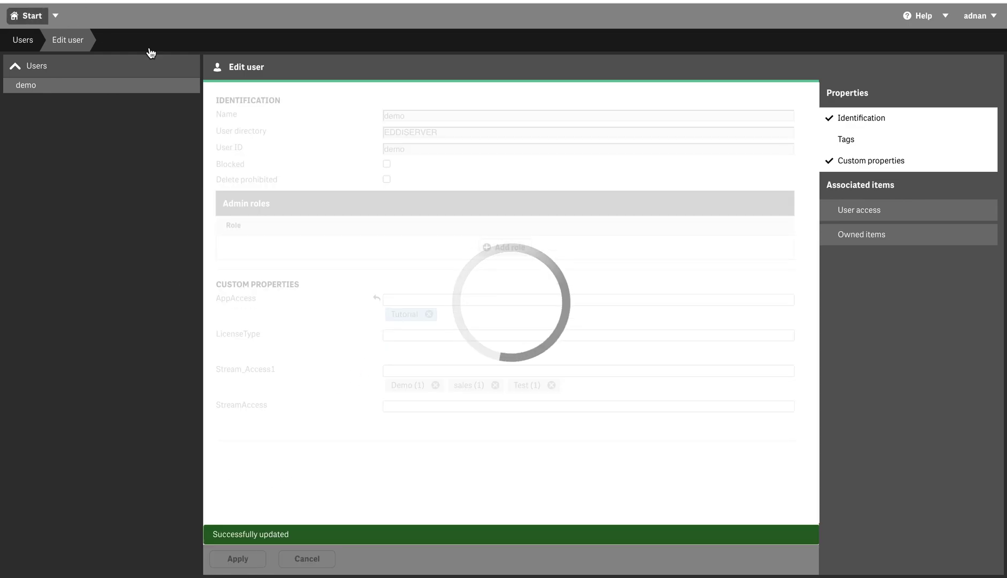
left_click(33, 17)
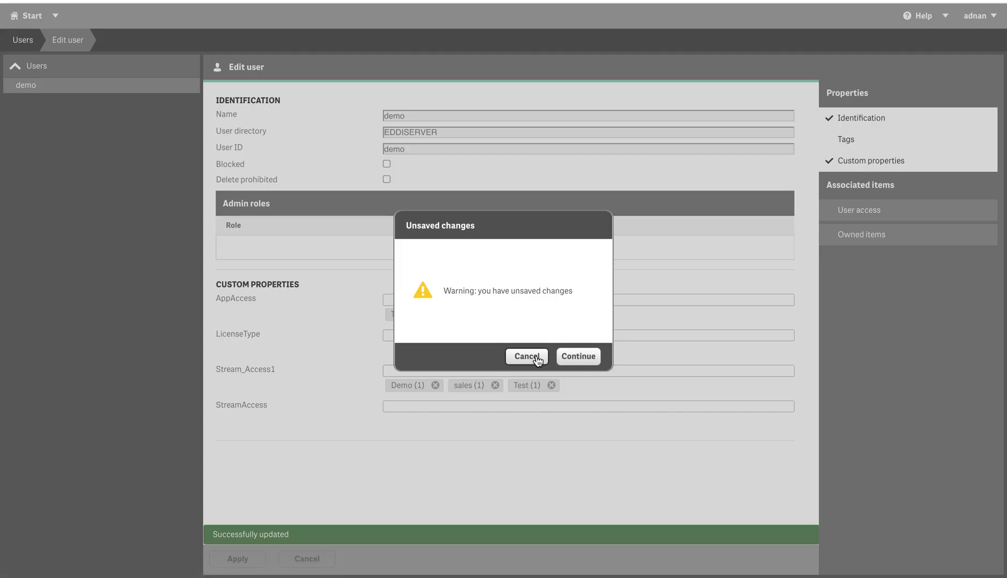
left_click(527, 356)
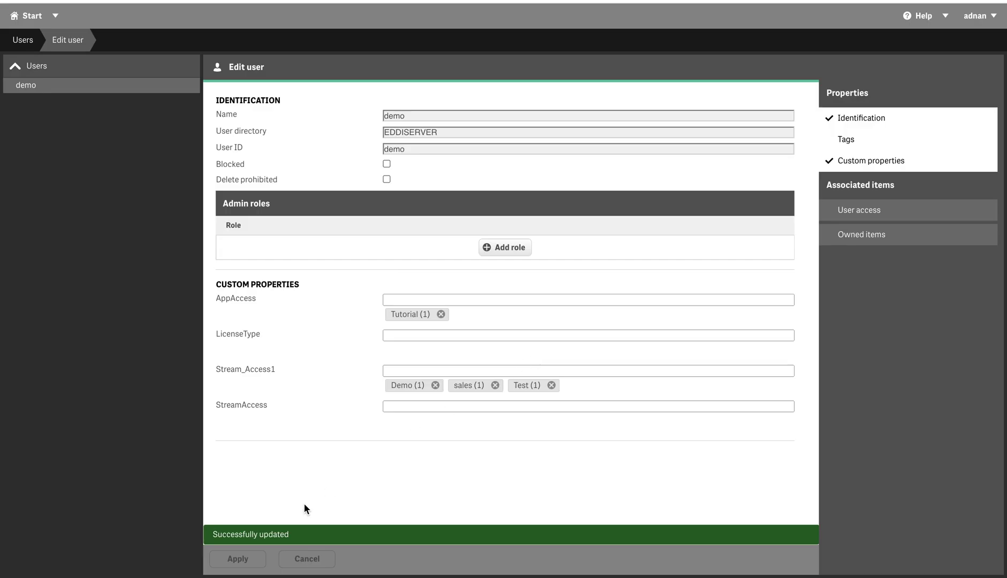
left_click(30, 16)
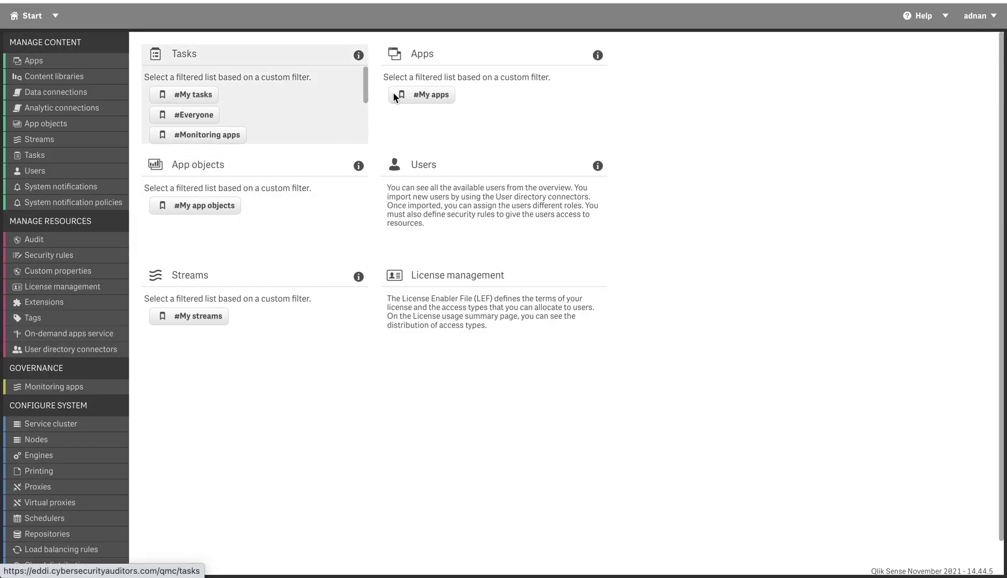
Give the Scripting Tutorial app the AppAccess value Tutorial and apply.
left_click(423, 94)
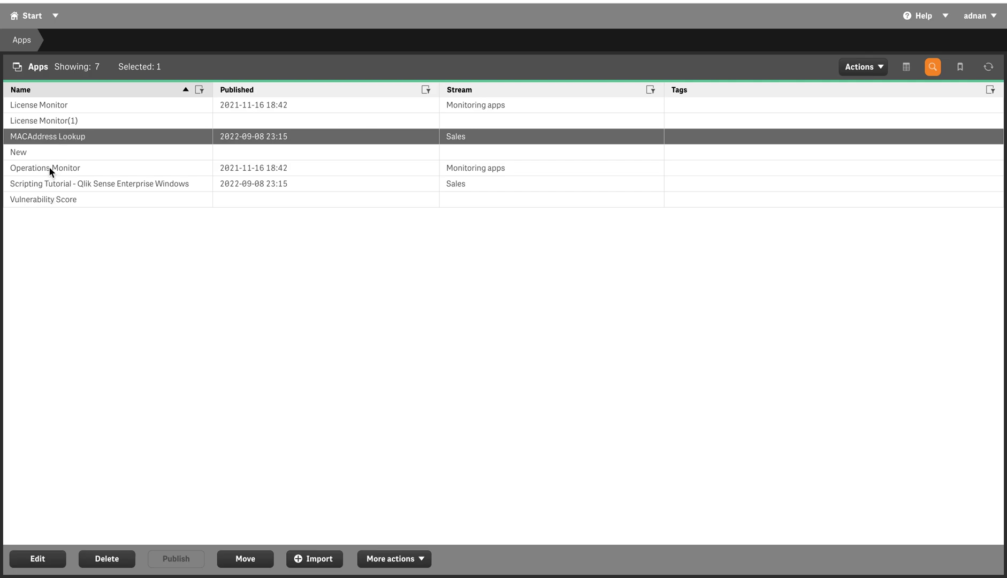
double_click(64, 183)
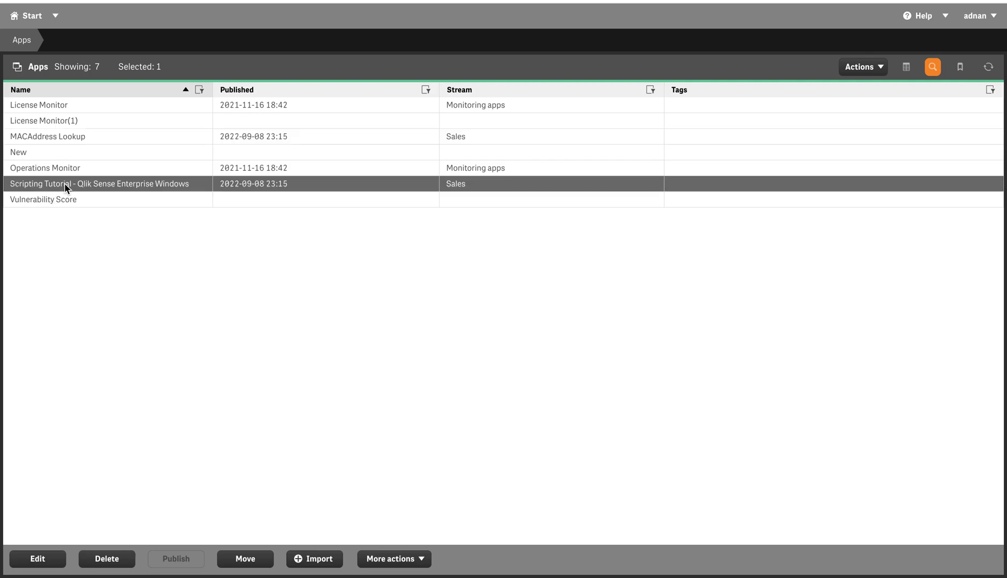
left_click(415, 231)
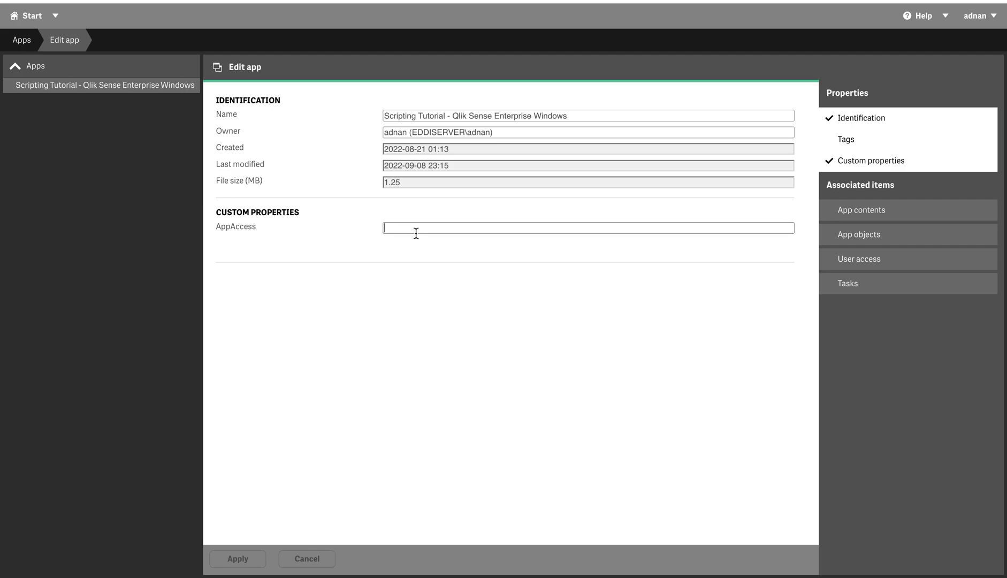
left_click(411, 259)
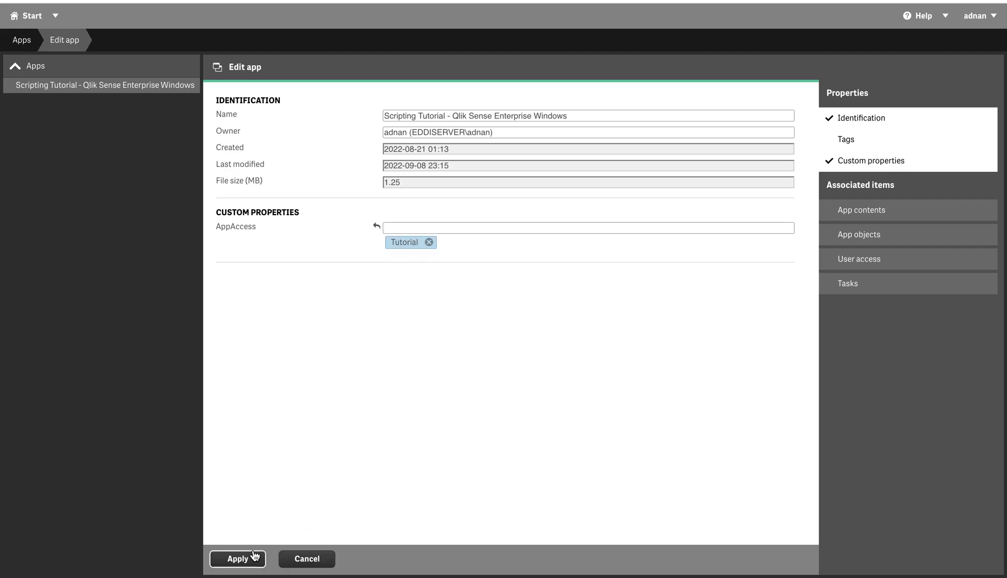
left_click(236, 556)
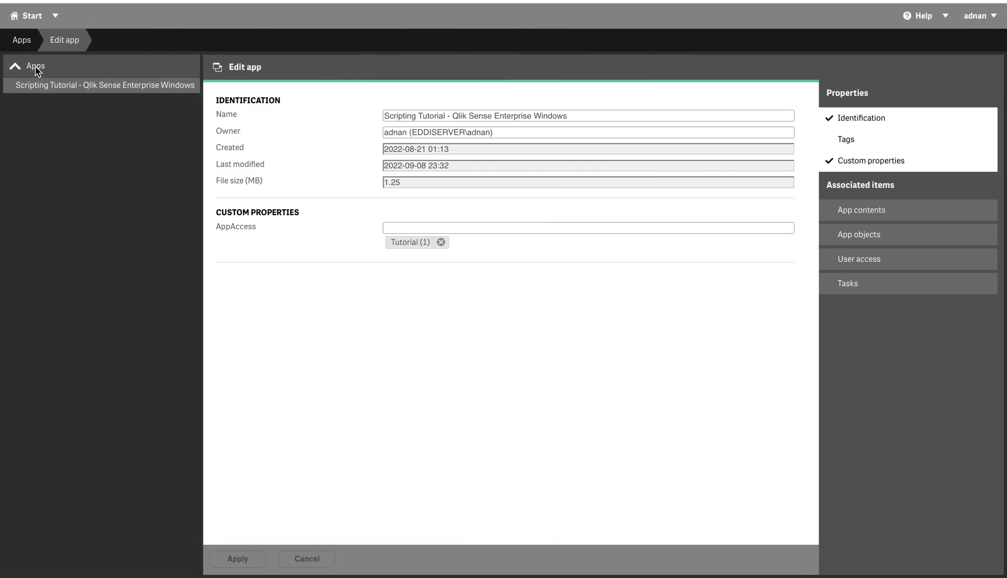
left_click(28, 24)
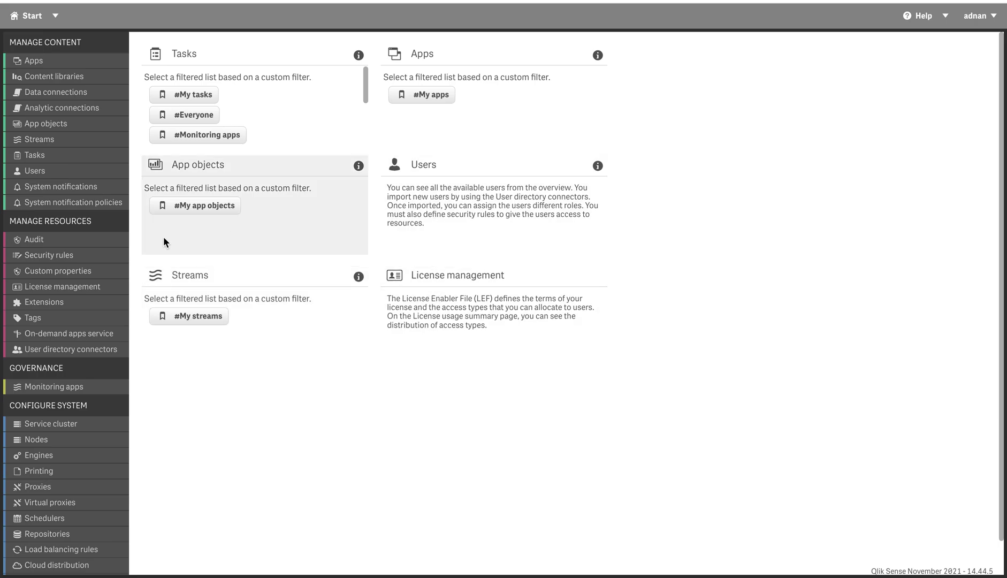
Select and copy the Stream rule's entire condition expression, then go back to the rules list.
left_click(51, 254)
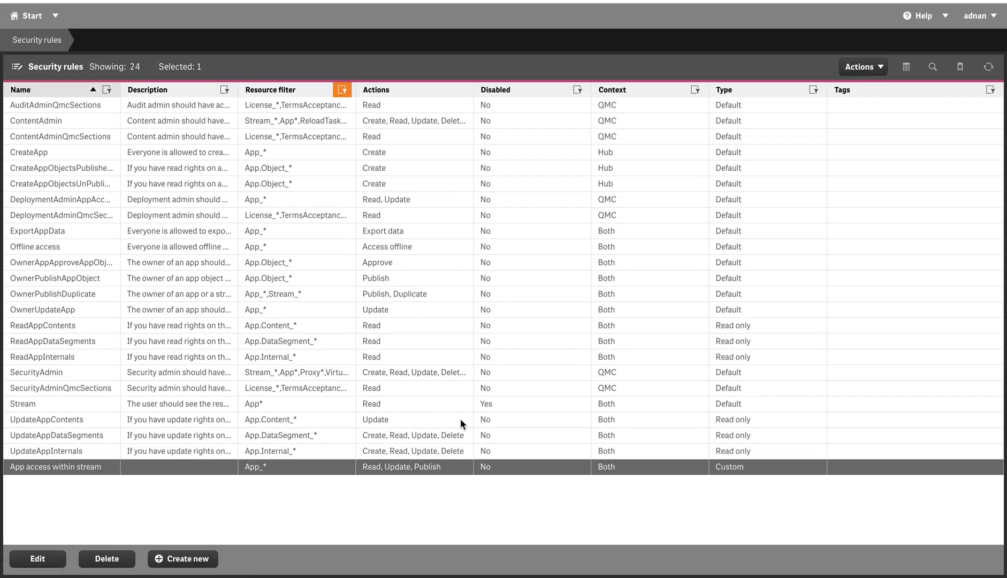
left_click(75, 407)
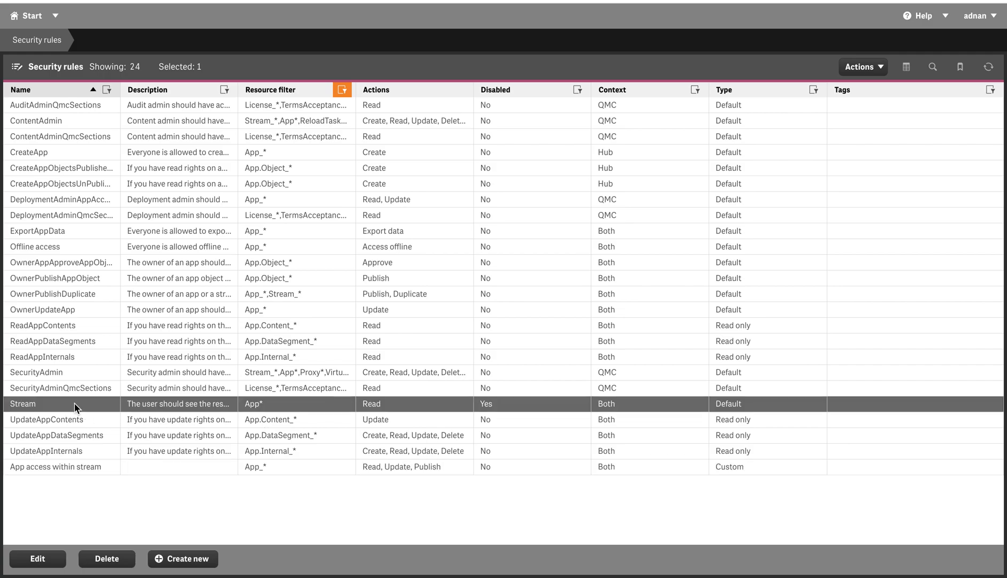
double_click(74, 405)
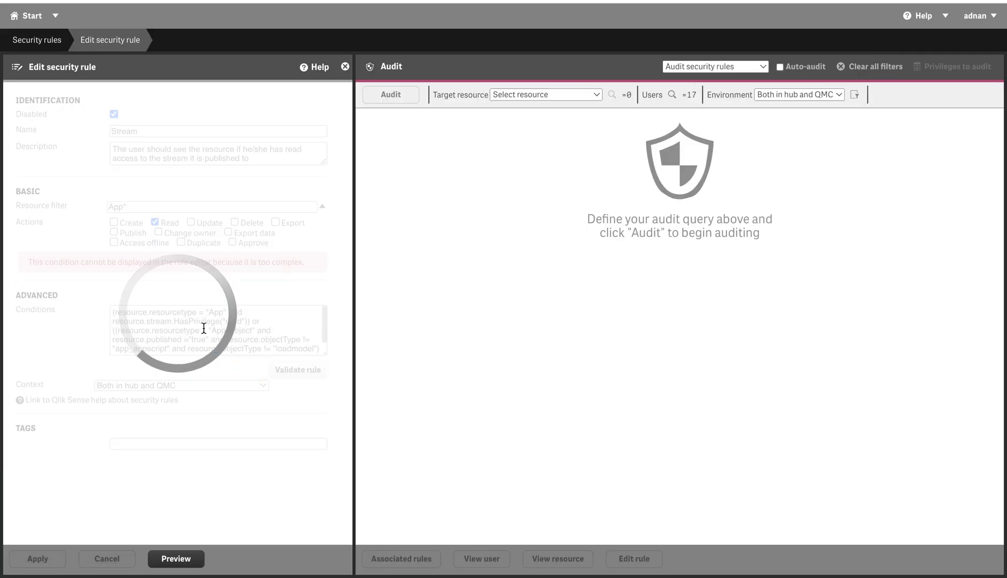
left_click(235, 337)
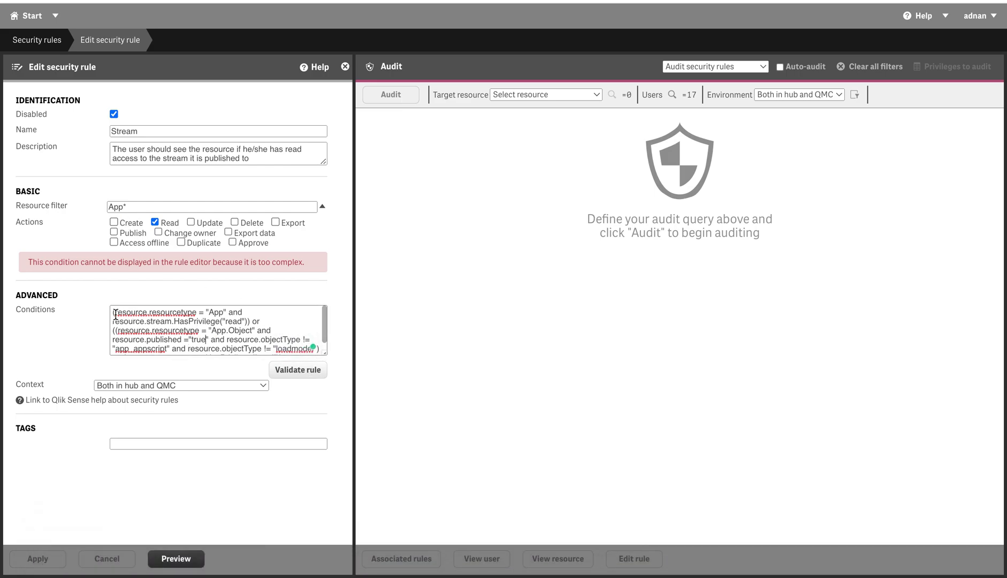
left_click_drag(112, 316, 322, 378)
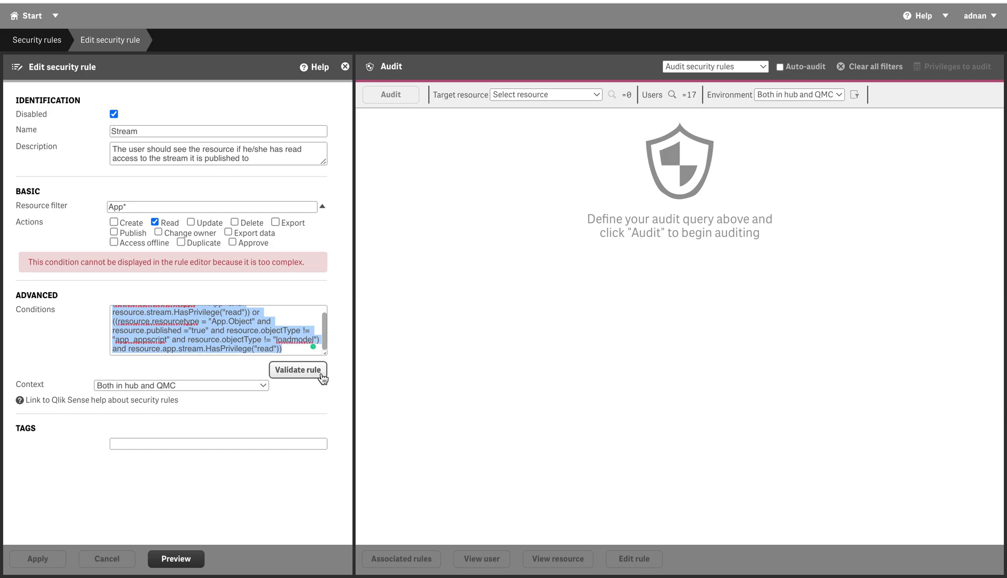
left_click(252, 340)
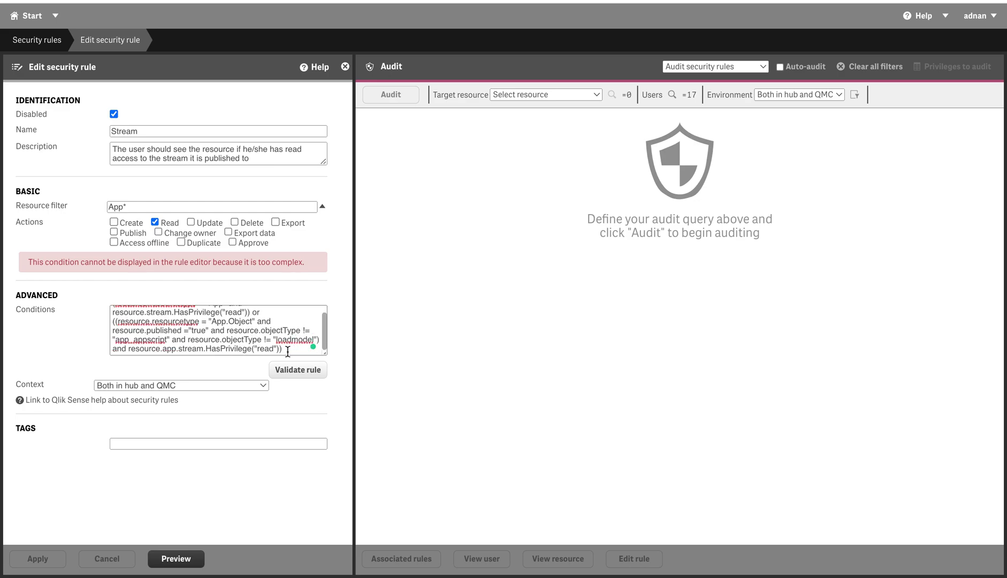
left_click_drag(287, 351, 113, 302)
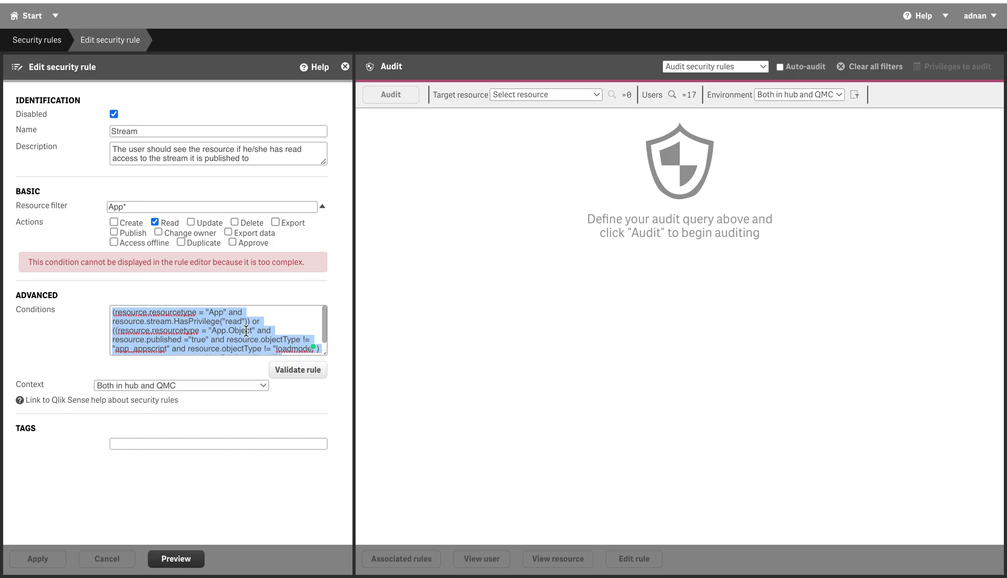
scroll(246, 330, "down", 1)
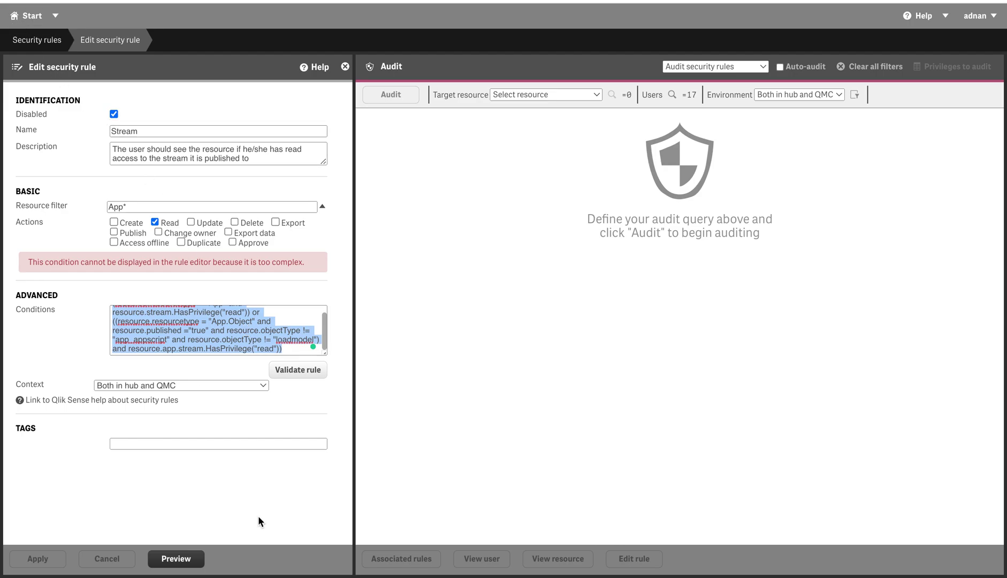
left_click(22, 40)
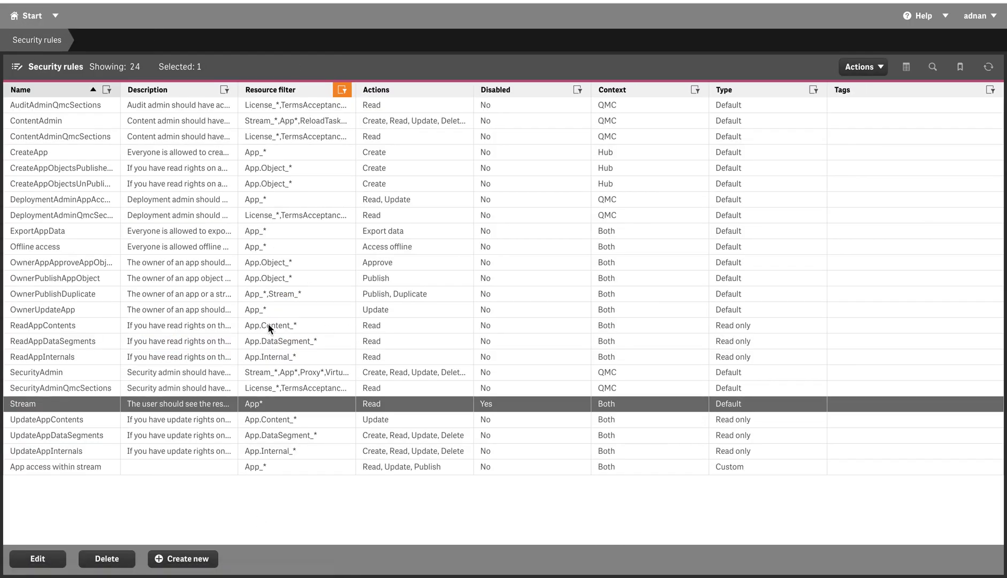
Start a new App access rule with resource filter App* and Read allowed.
left_click(170, 548)
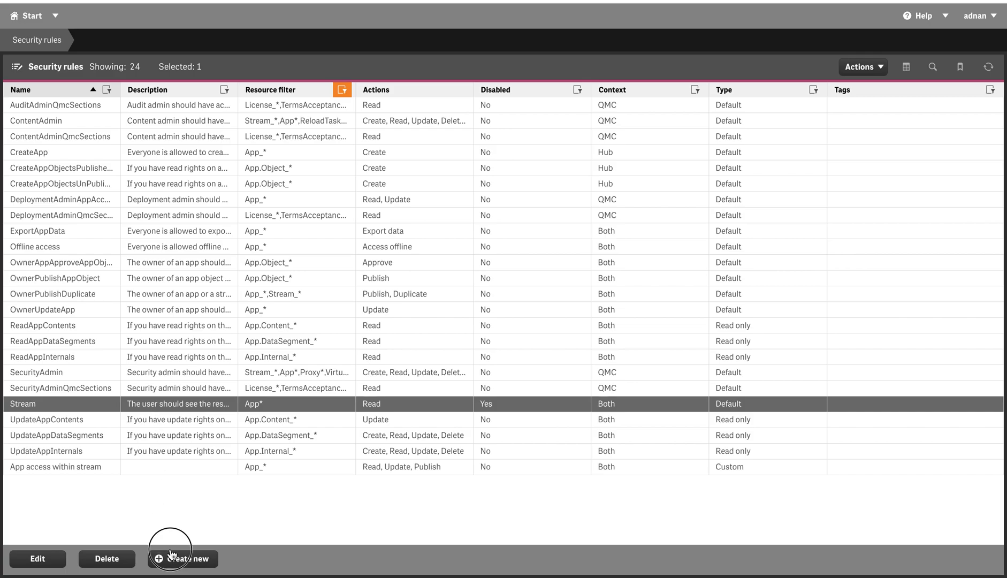
left_click(199, 561)
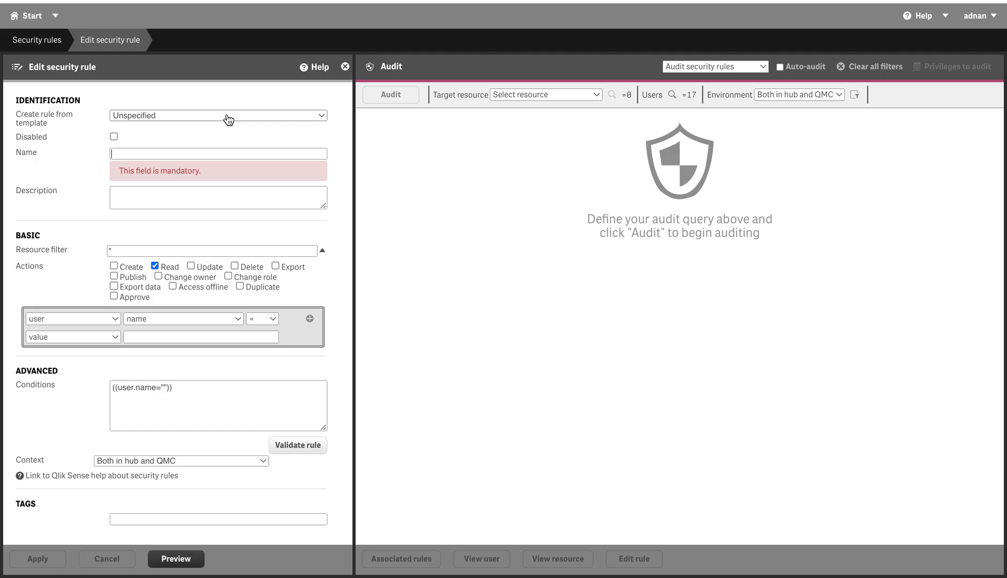
left_click(229, 119)
left_click(193, 129)
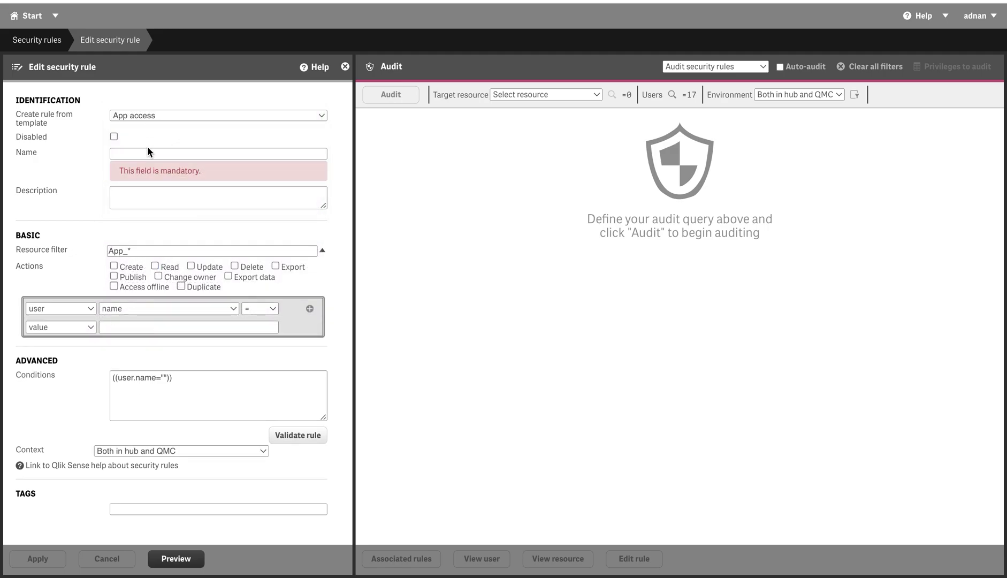
left_click(140, 152)
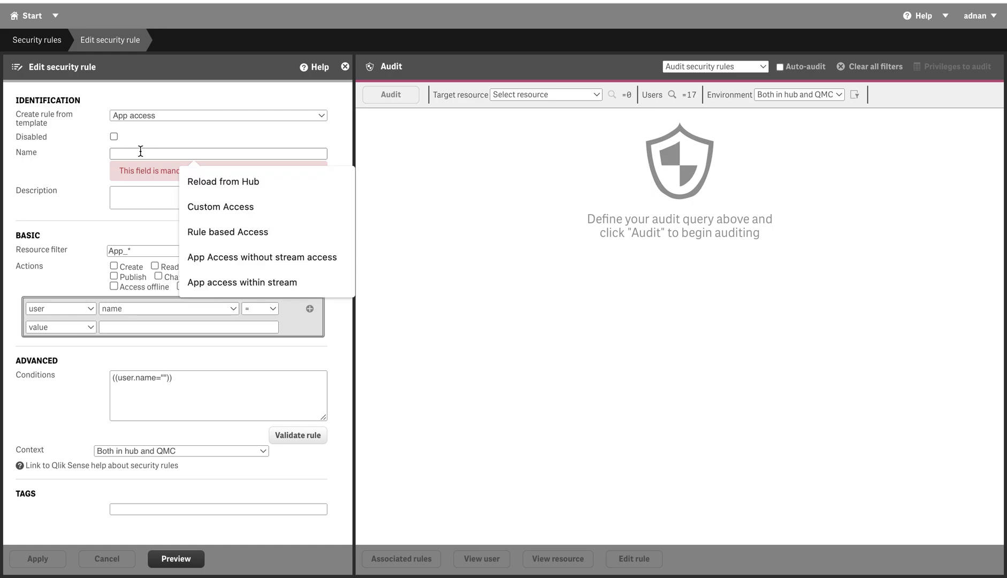
left_click(129, 251)
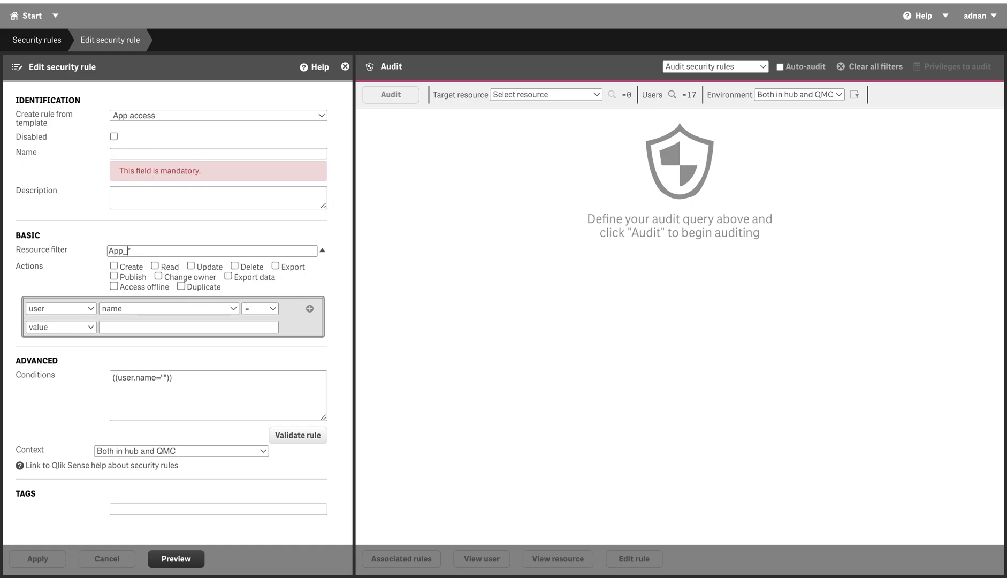
left_click(155, 267)
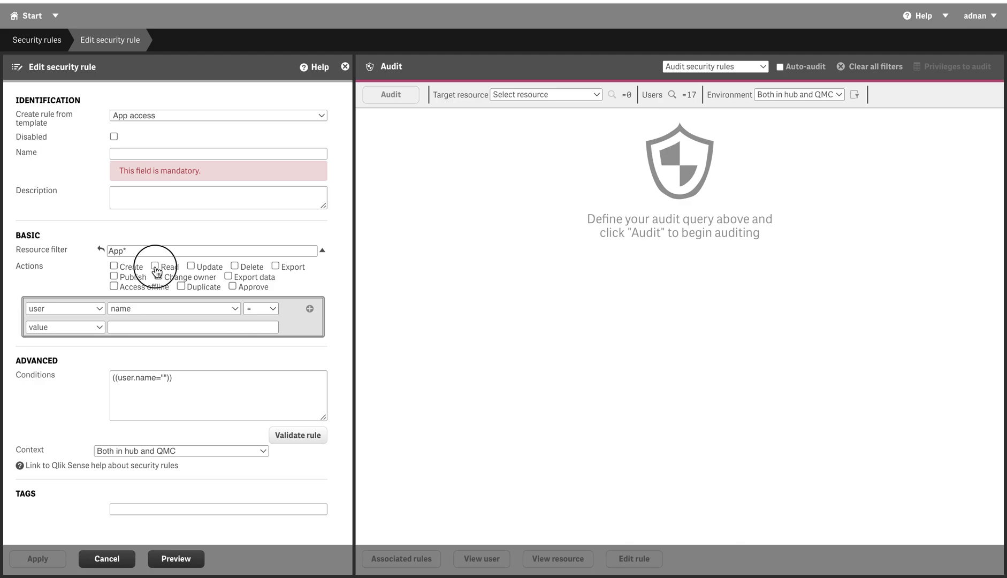
Replace the default user name condition with the copied Stream condition expression.
left_click_drag(187, 377, 79, 367)
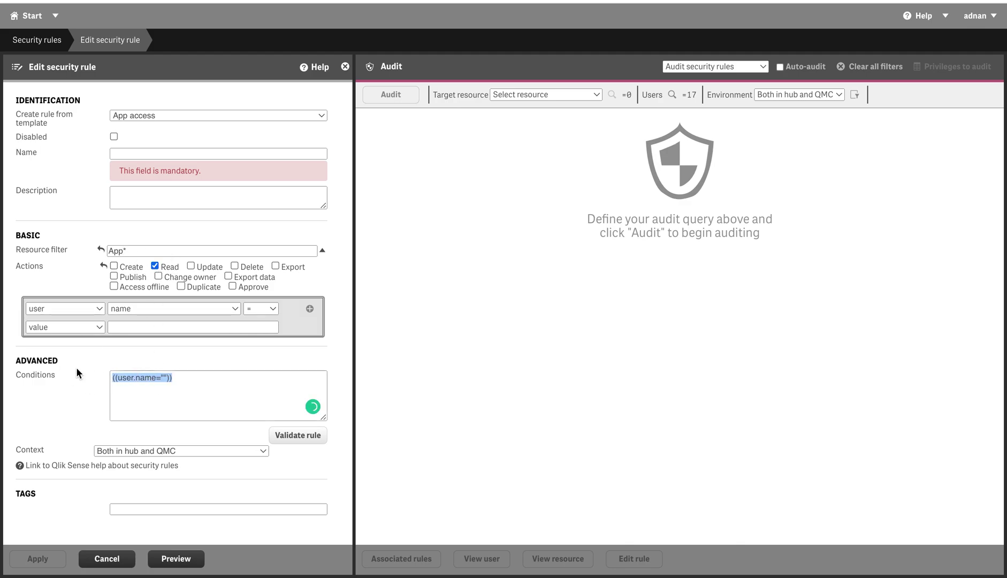
type("((resource.resourcetype = \"App\" and resource.stream.HasPrivilege(\"read\")) or ((resource.resourcetype = \"App.Object\" and resource.published =\"true\" and resource.objectType != \"app_appscript\" and resource.objectType != \"loadmodel\") and resource.app.stream.HasPrivilege(\"read\"))")
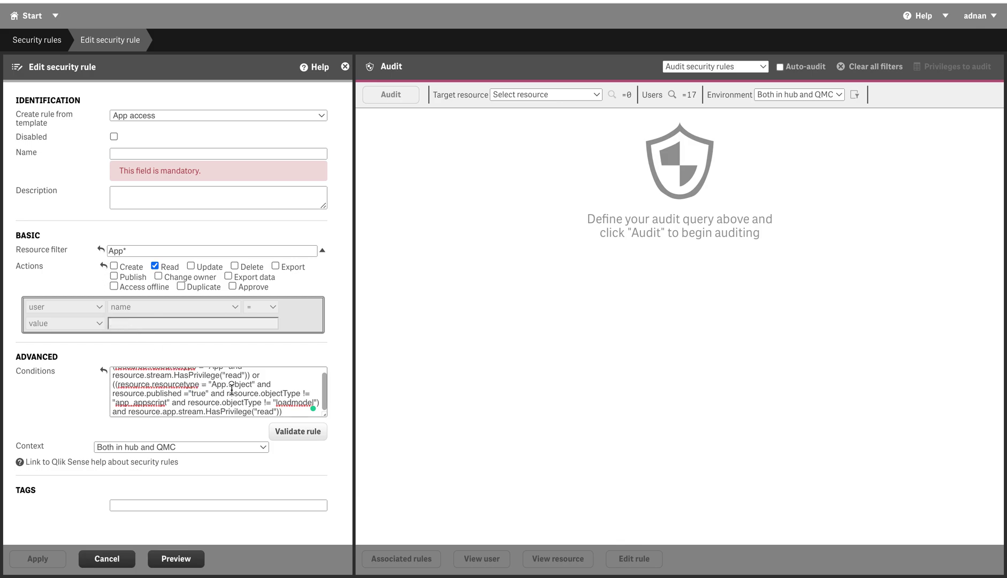
scroll(232, 390, "up", 1)
scroll(231, 390, "down", 1)
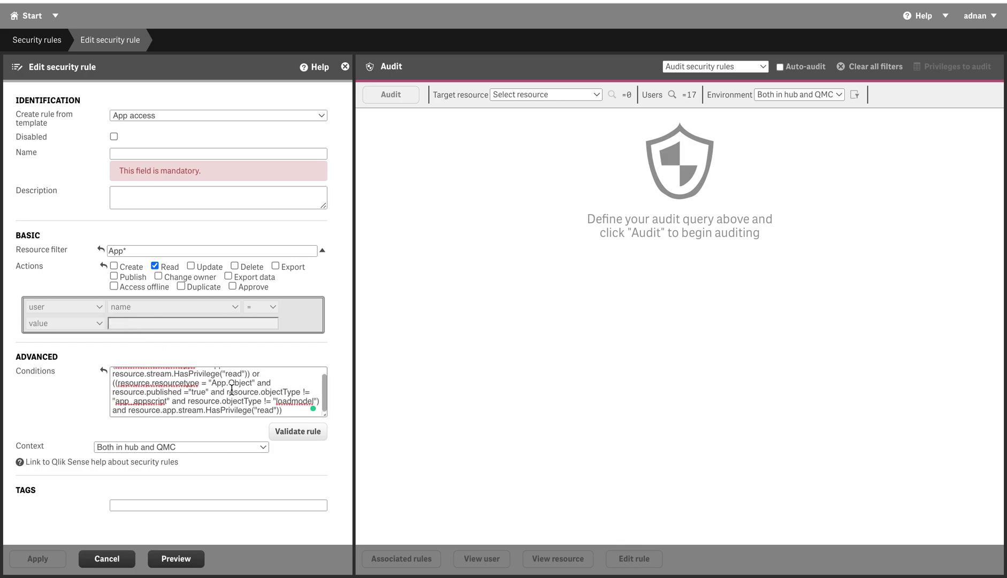
scroll(232, 389, "up", 1)
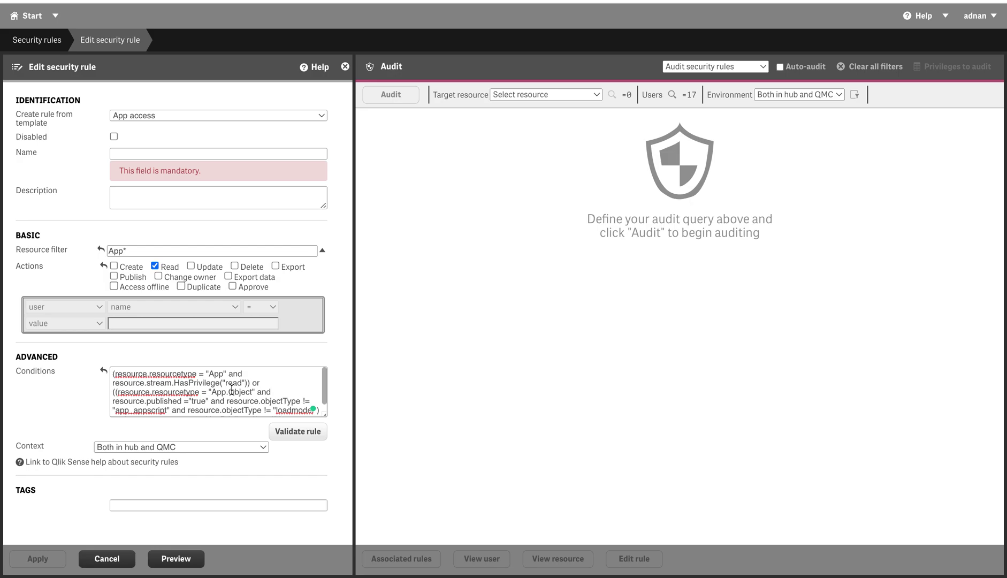
left_click(172, 383)
Change the condition's stream privilege check to app, drop the final stream clause, close the parenthesis, and validate.
key("BackSpace")
key("BackSpace")
key("BackSpace")
key("BackSpace")
key("BackSpace")
key("BackSpace")
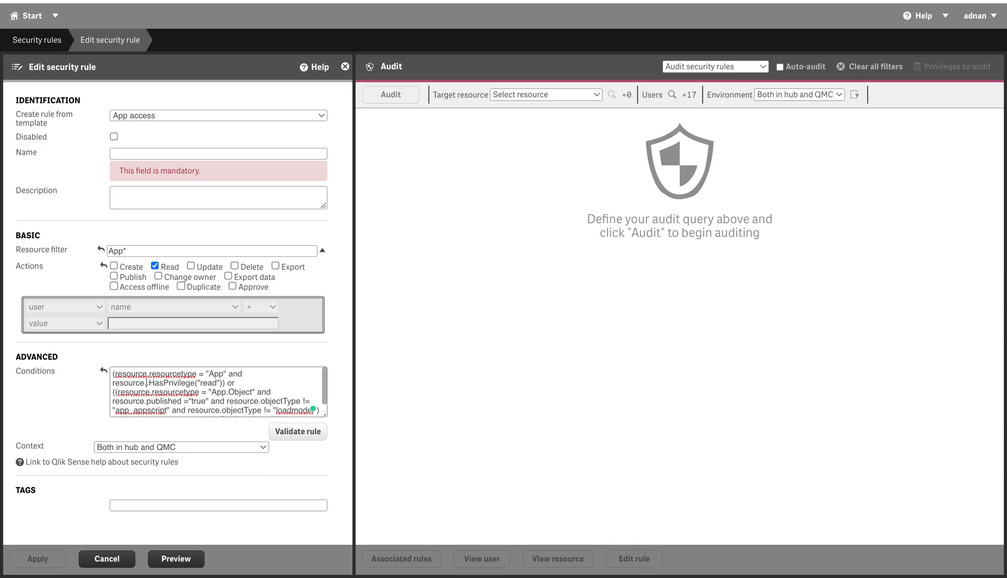
type("app")
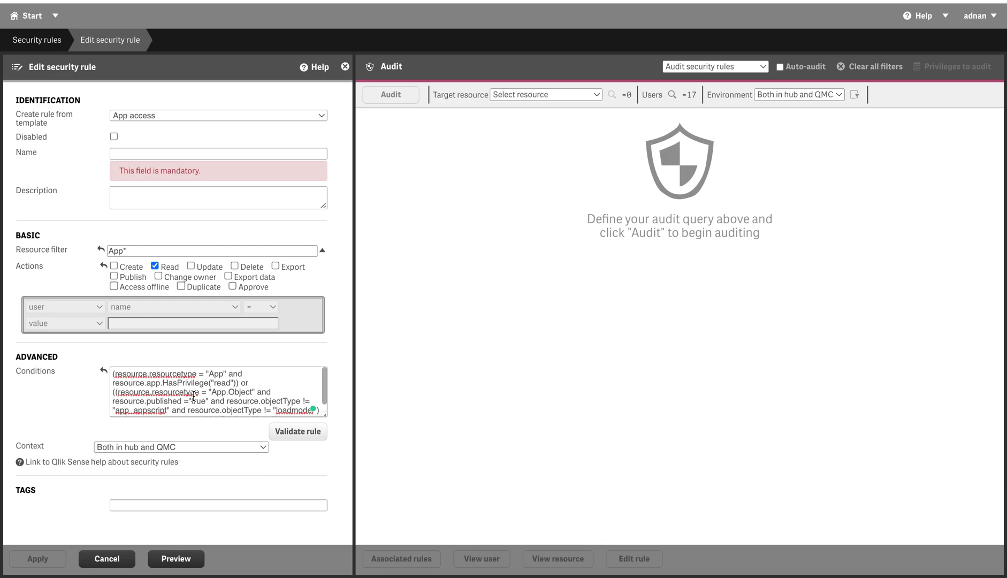
scroll(194, 395, "down", 1)
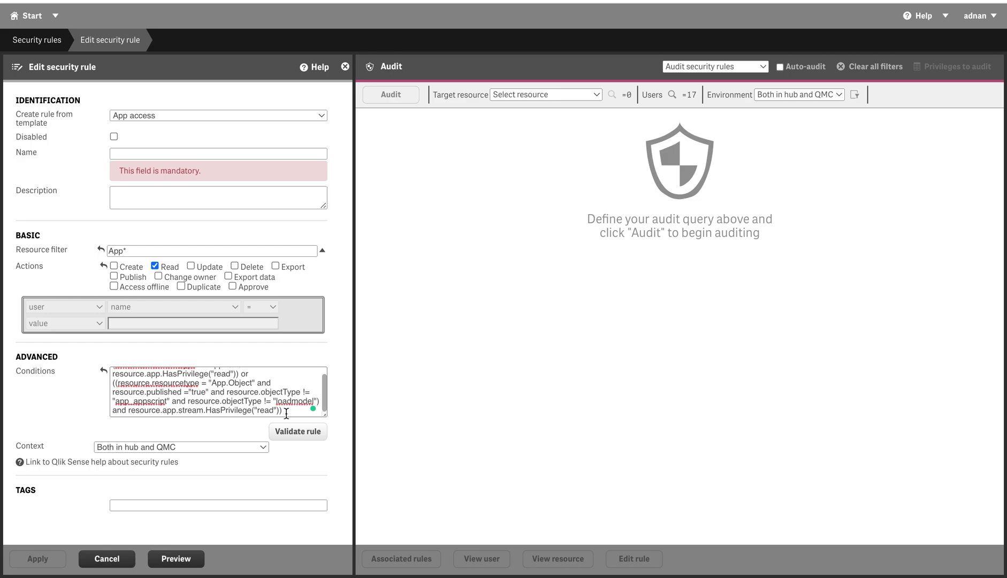
left_click(286, 413)
left_click_drag(286, 413, 109, 415)
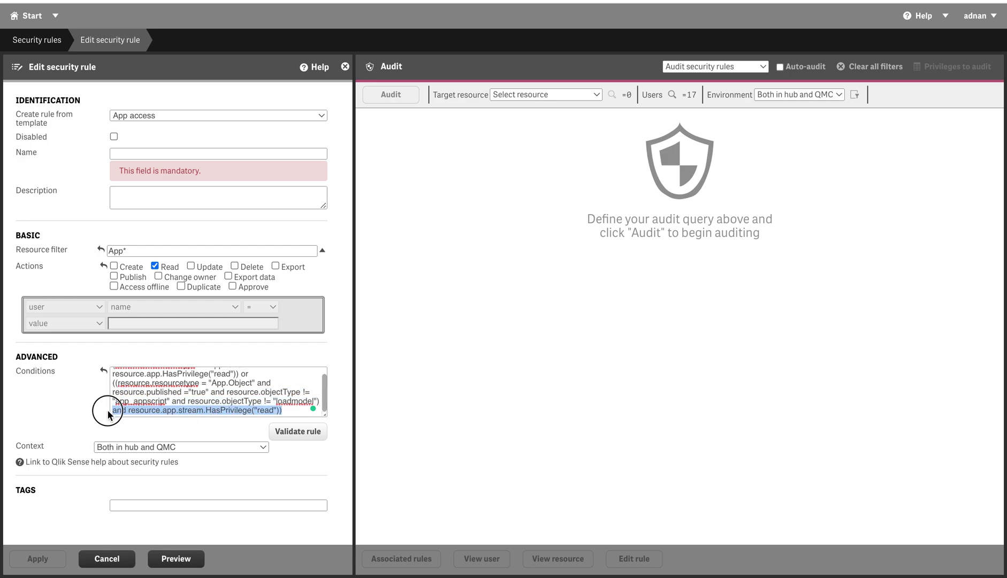
key("BackSpace")
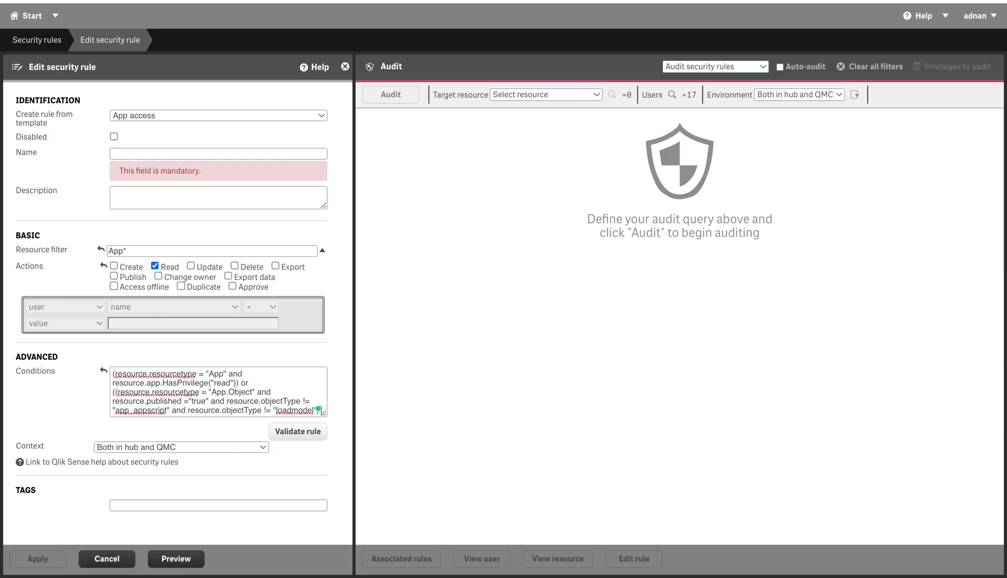
left_click(296, 431)
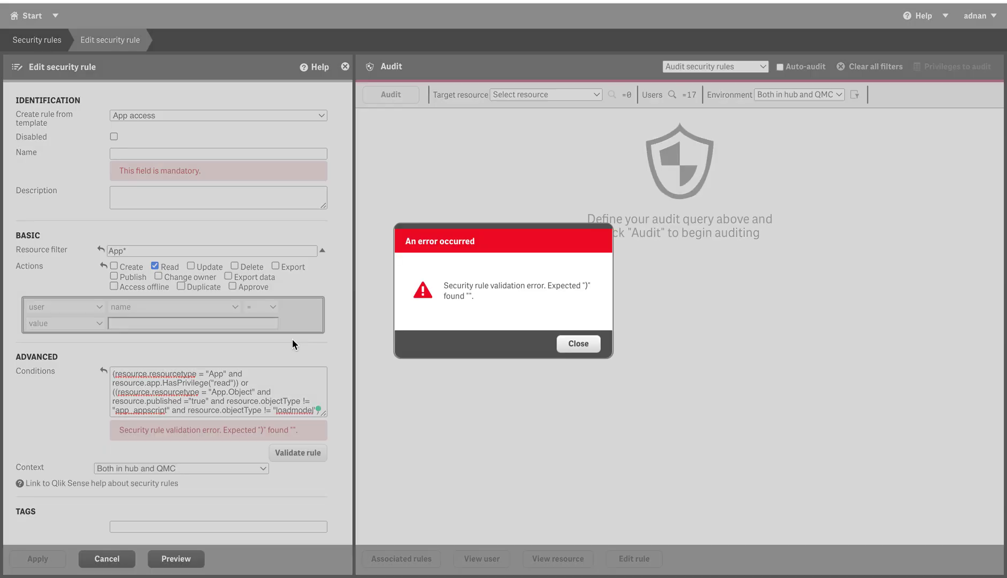
left_click(578, 344)
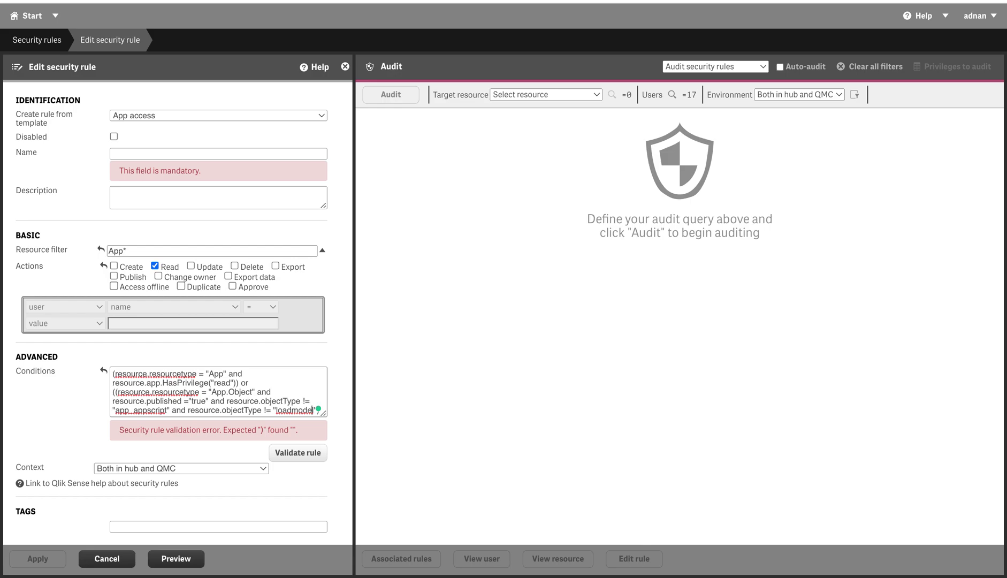
type(")")
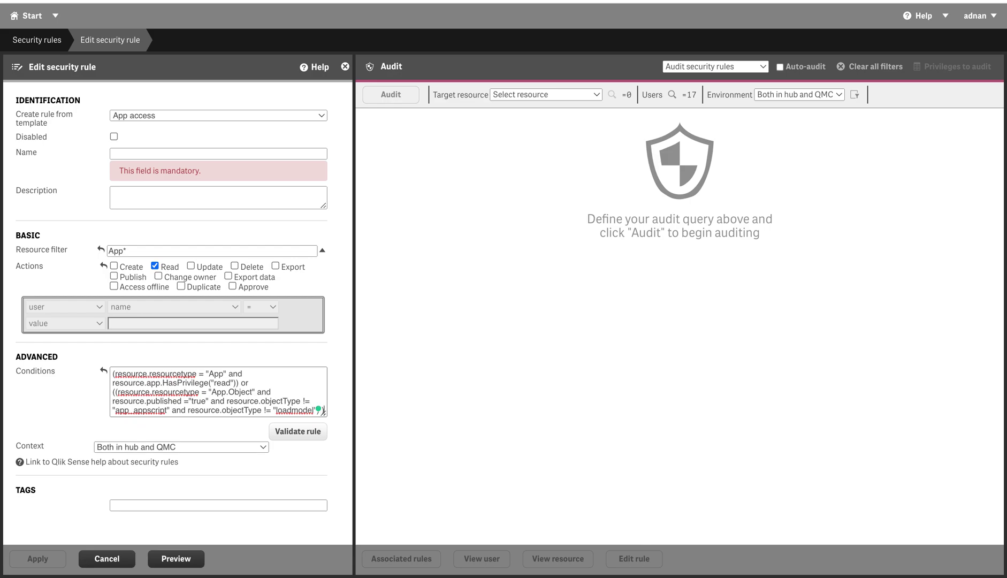
left_click(297, 431)
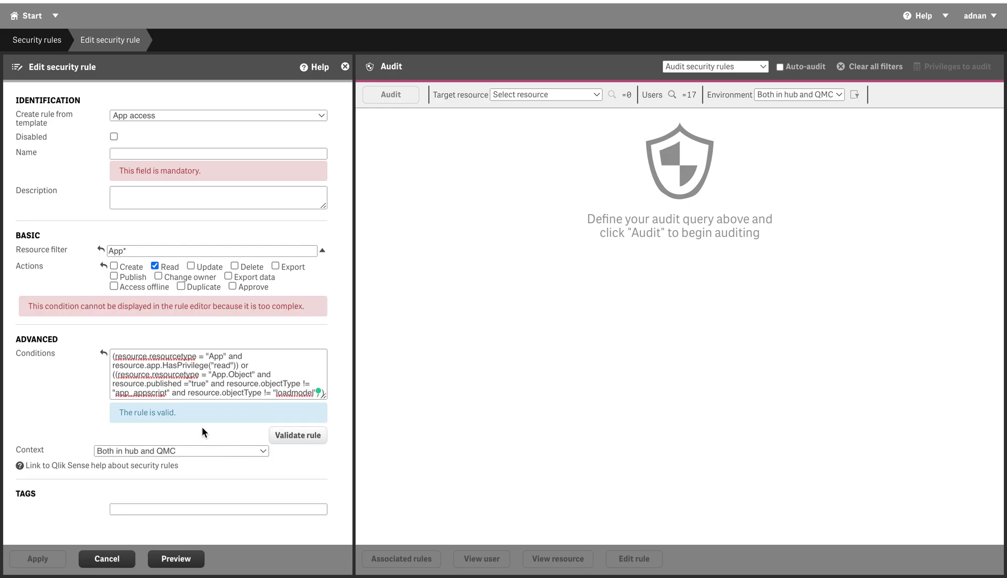
Name the rule 'App content access' and save it.
left_click(143, 149)
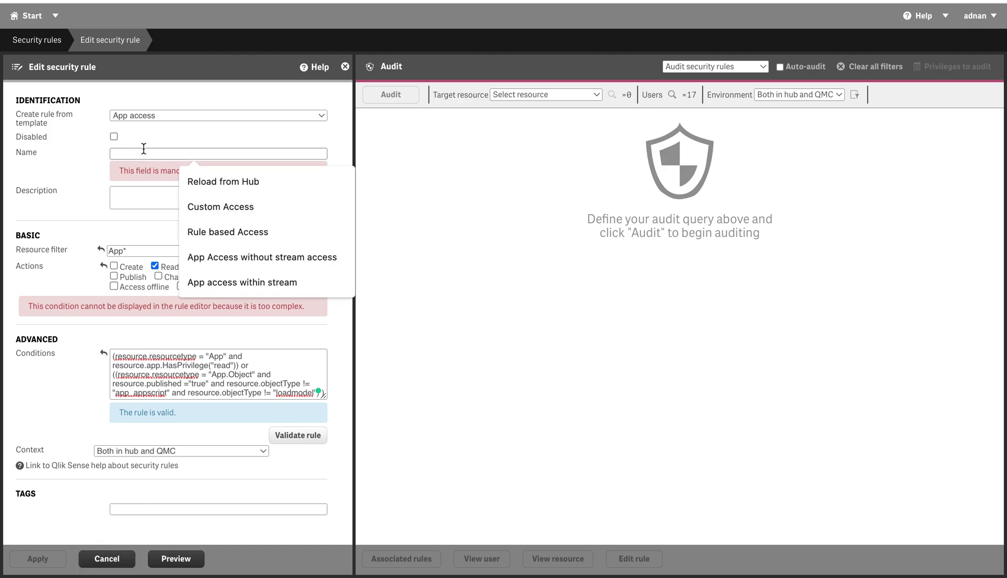
type("App acc")
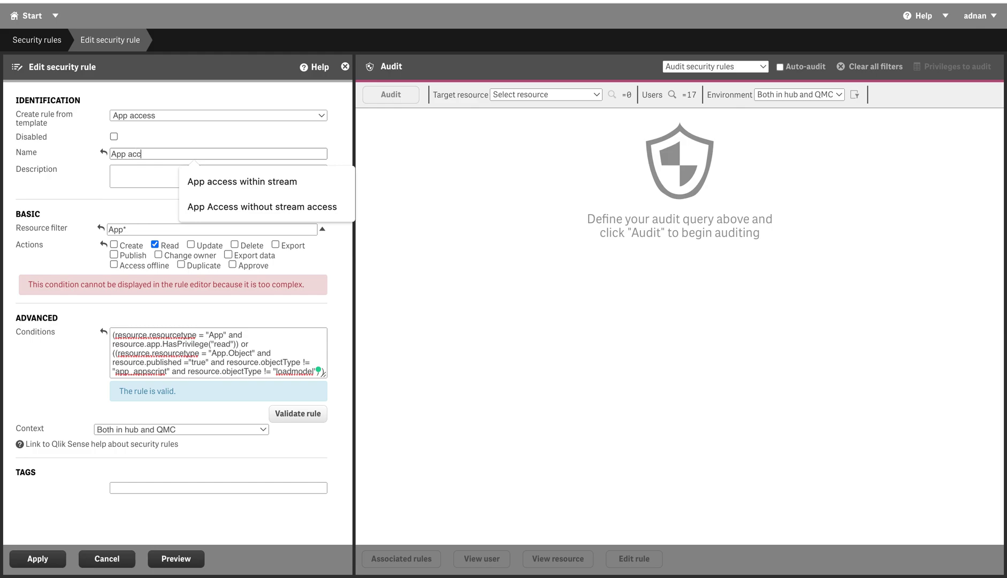
type("ess")
key("BackSpace")
key("BackSpace")
key("BackSpace")
key("BackSpace")
key("BackSpace")
key("BackSpace")
type("content acc")
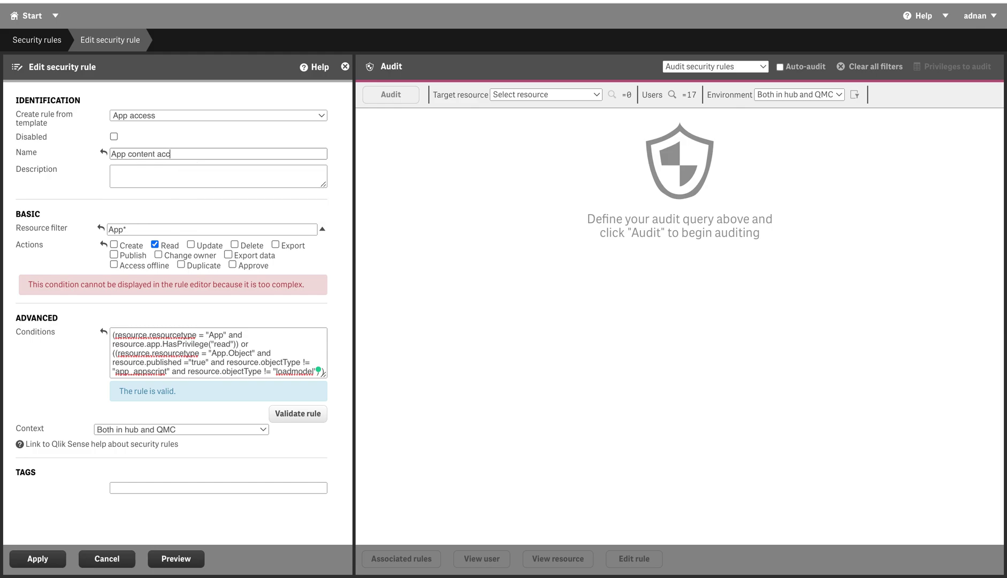
type("ess")
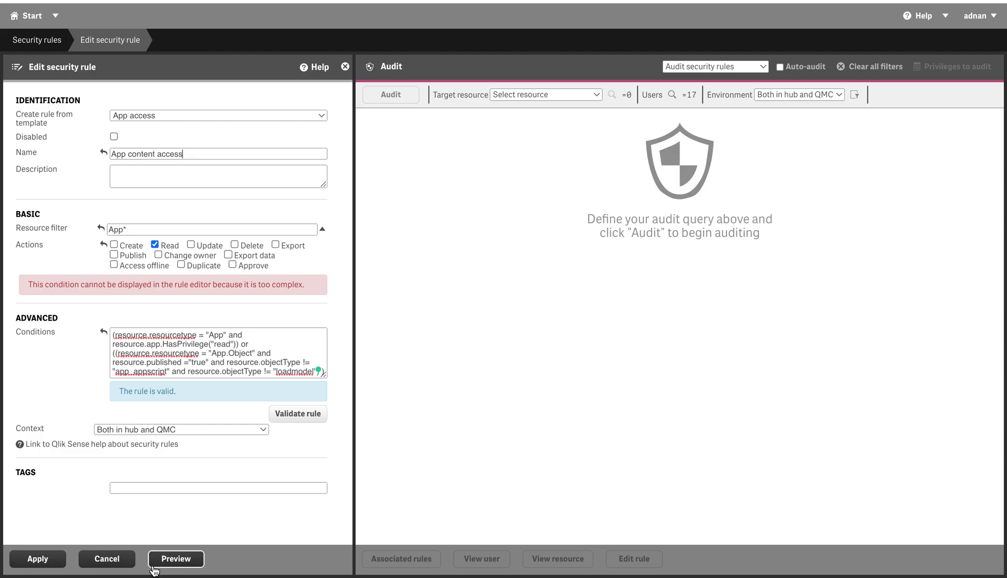
left_click(38, 559)
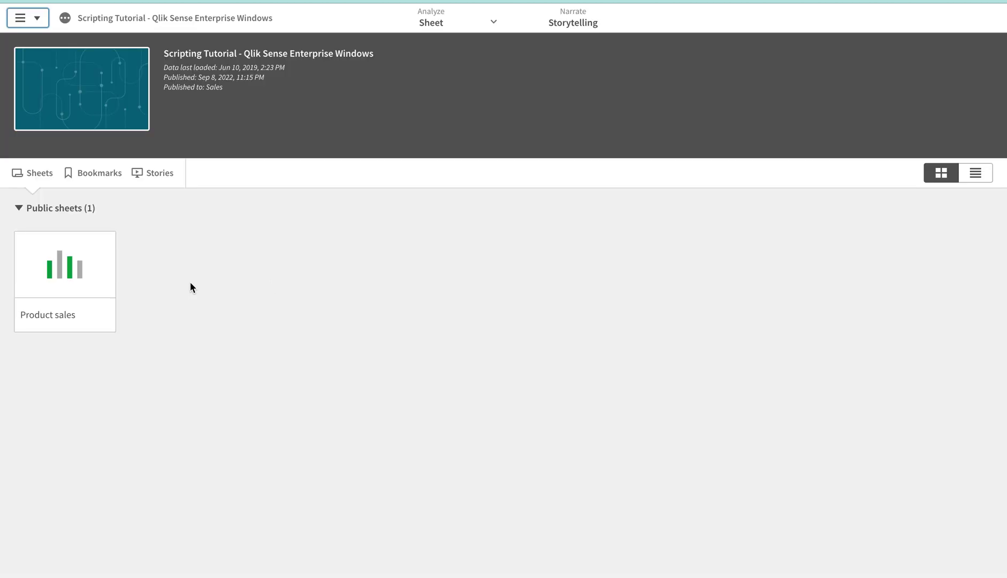
left_click(58, 281)
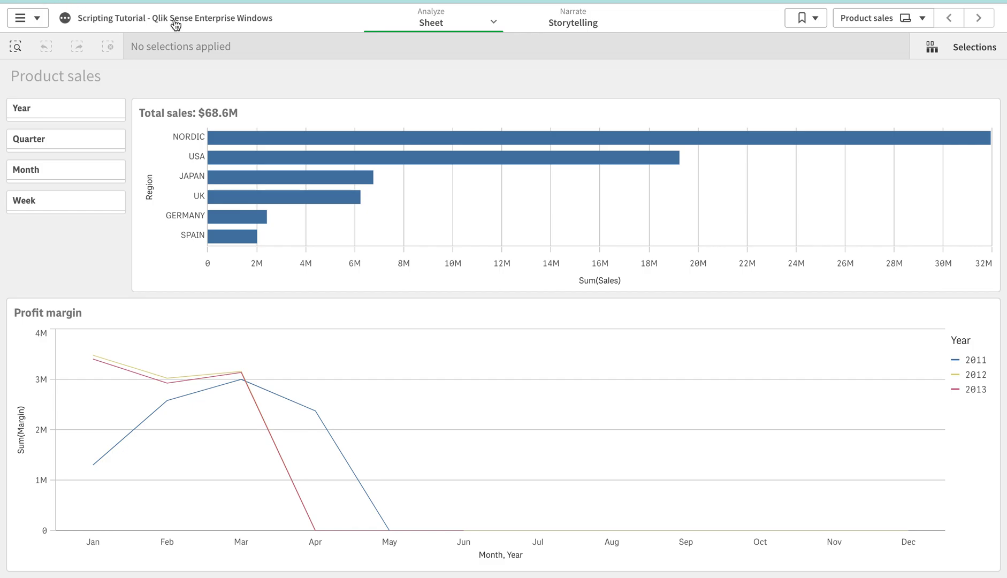
left_click(65, 17)
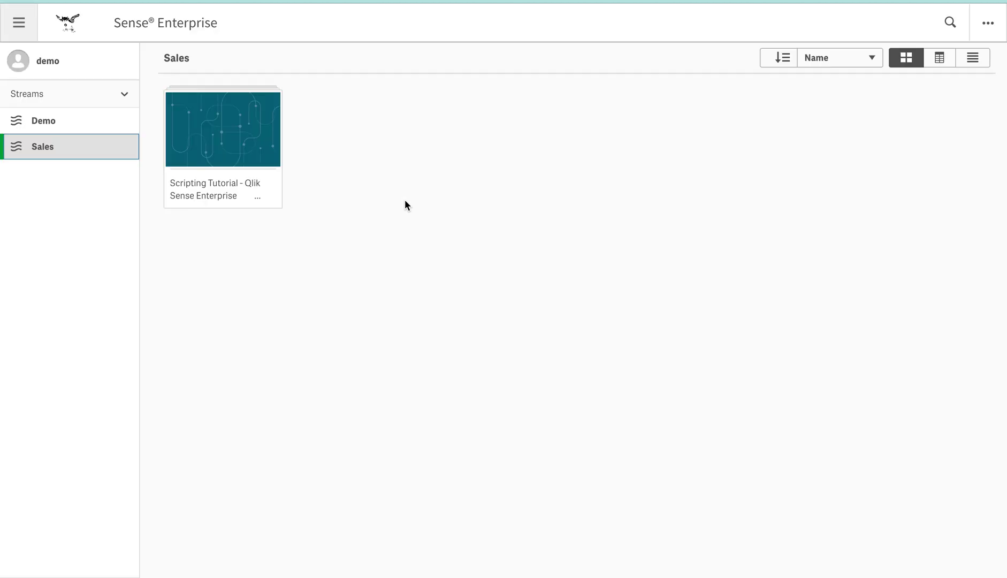
key("ctrl+Right")
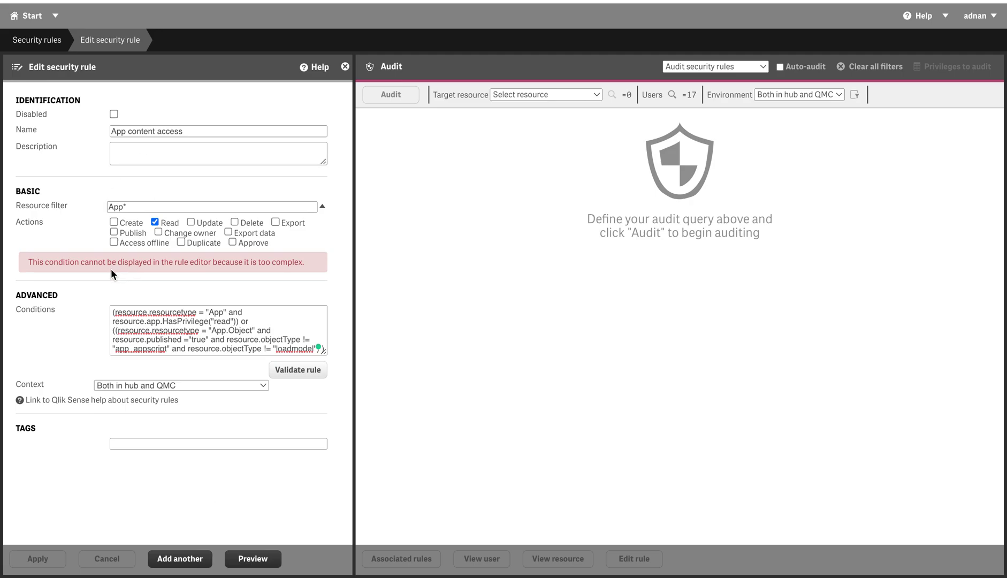
Set the MACAddress Lookup app's AppAccess value to MacAddress and apply.
left_click(29, 16)
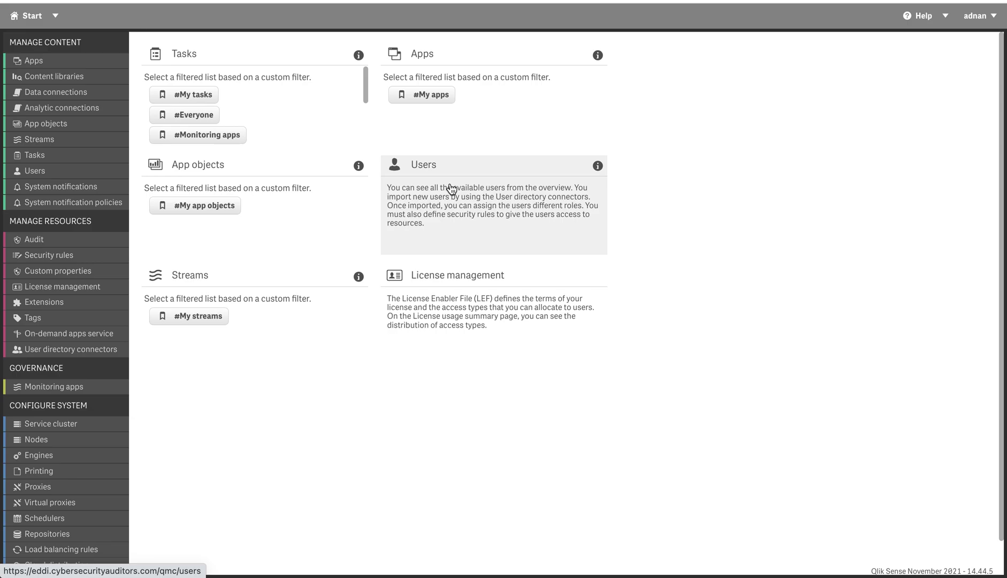
left_click(452, 72)
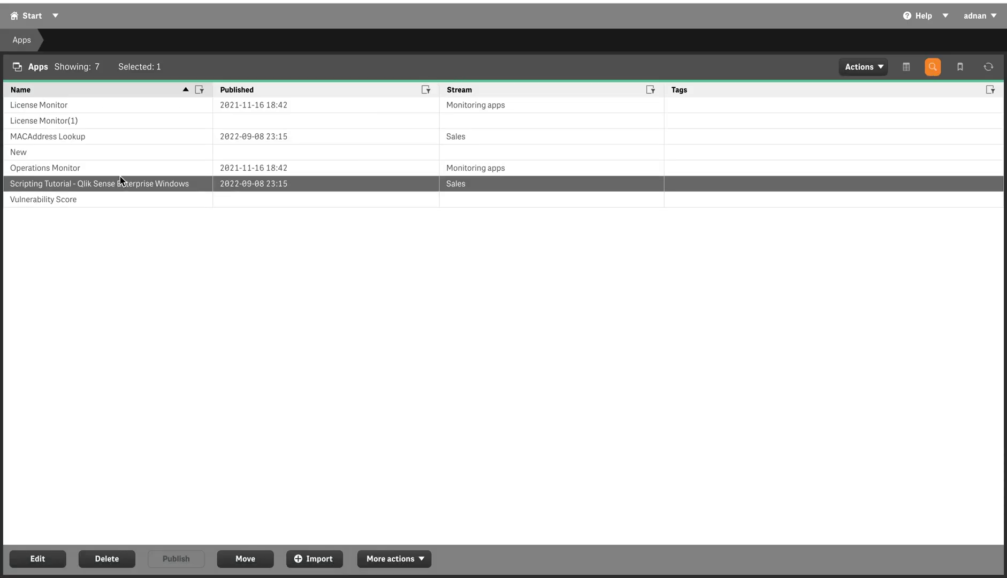
double_click(49, 132)
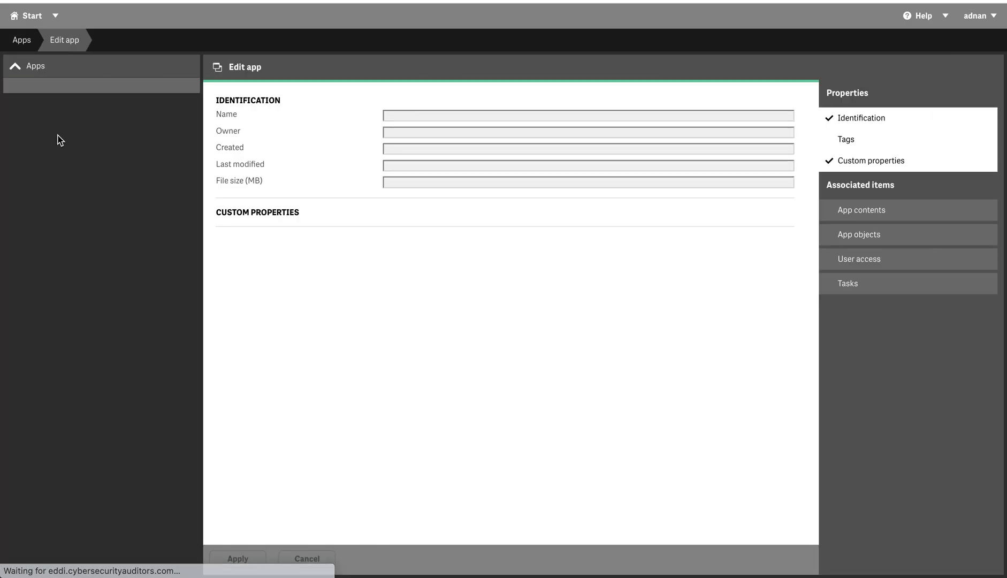
left_click(426, 227)
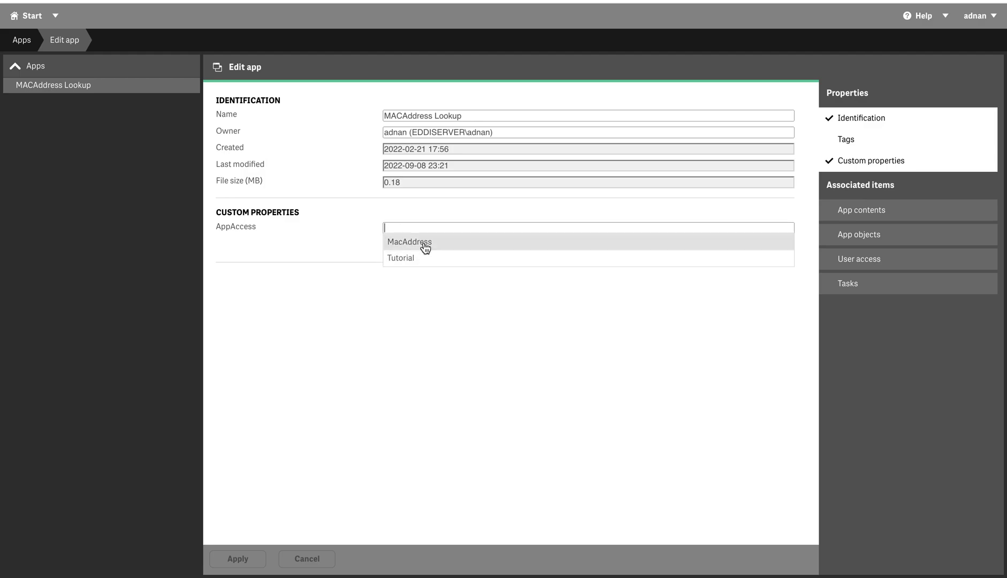
left_click(423, 241)
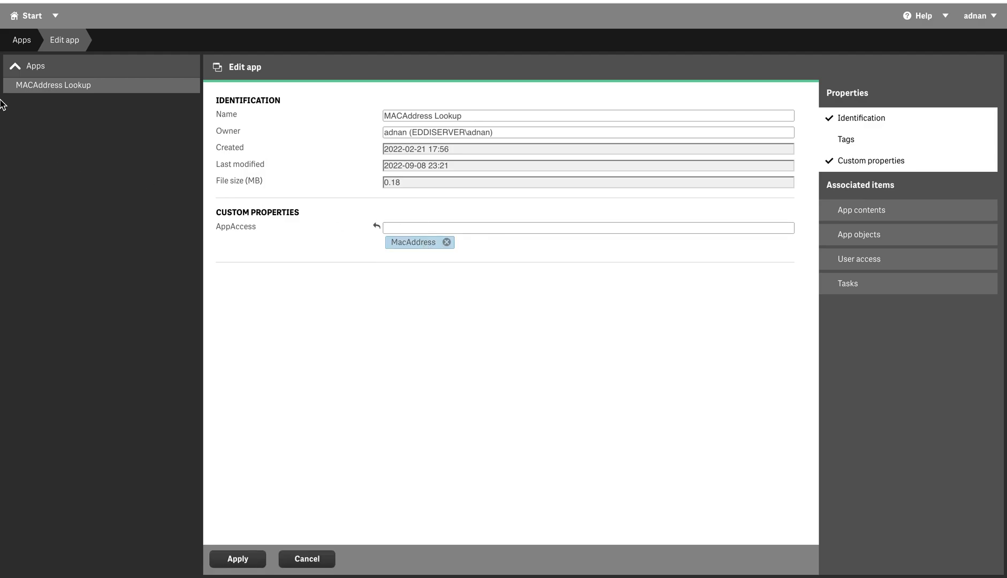
left_click(238, 558)
left_click(30, 15)
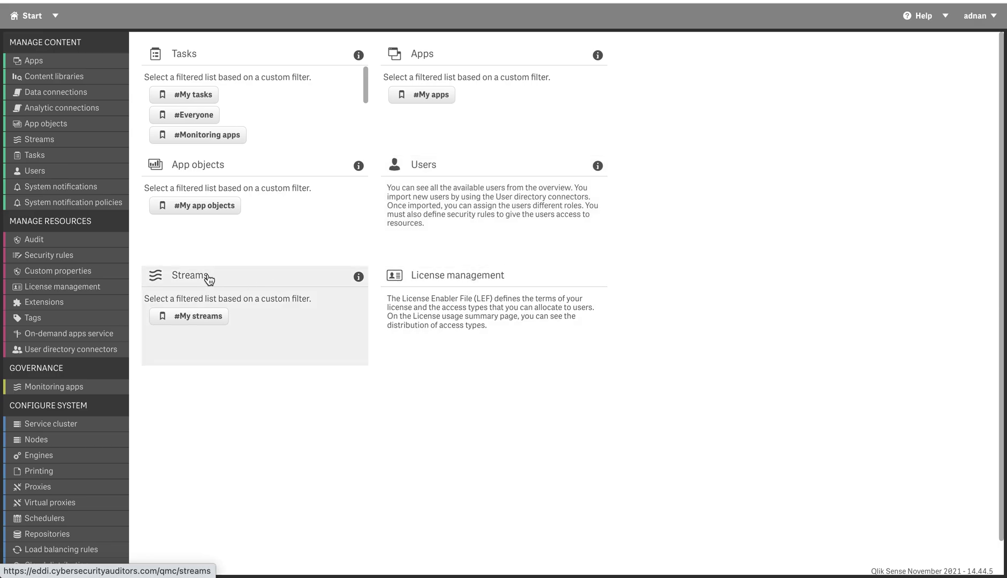
Add Tutorial and MacAddress to the demo user's AppAccess values and apply.
left_click(451, 217)
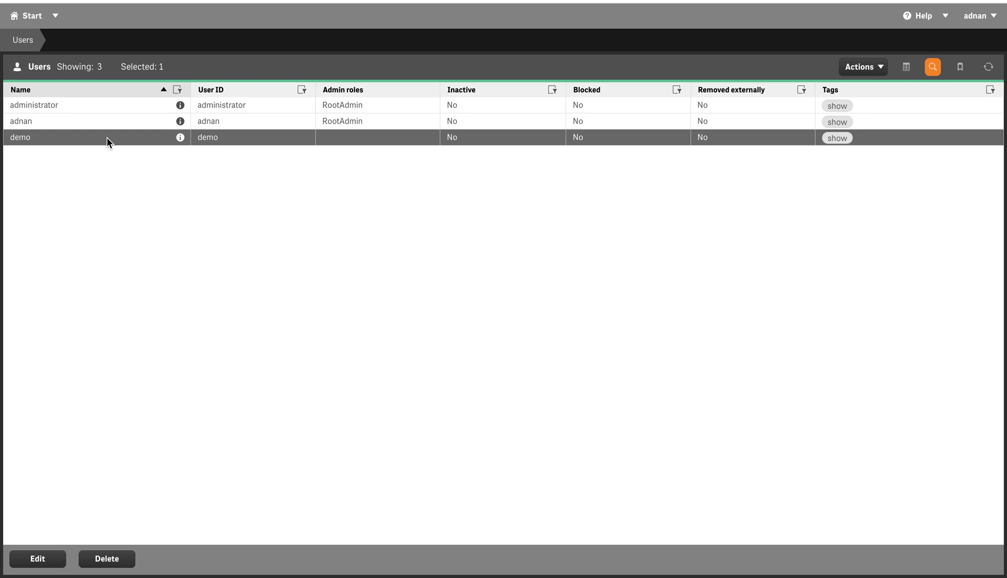
double_click(106, 137)
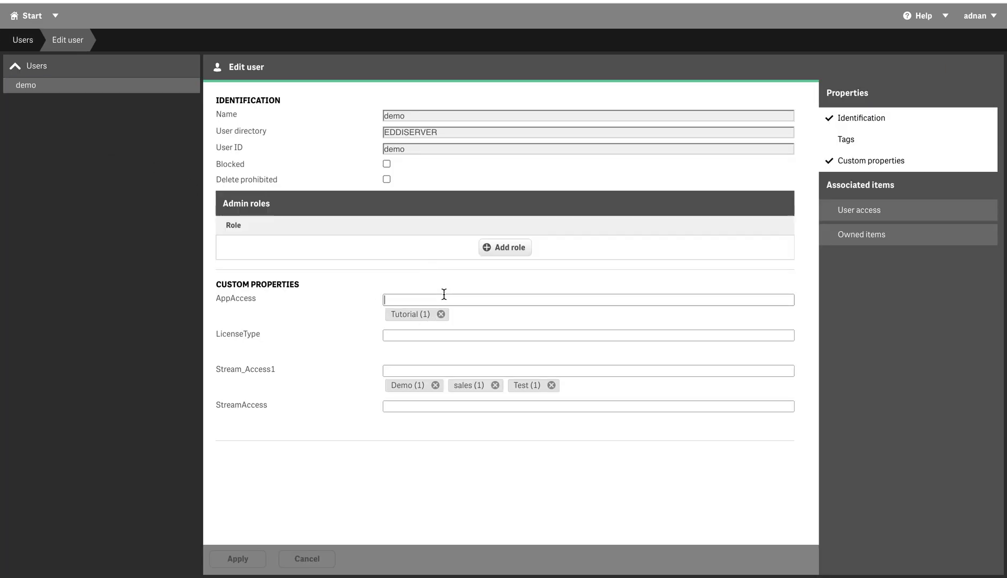
left_click(442, 299)
left_click(406, 324)
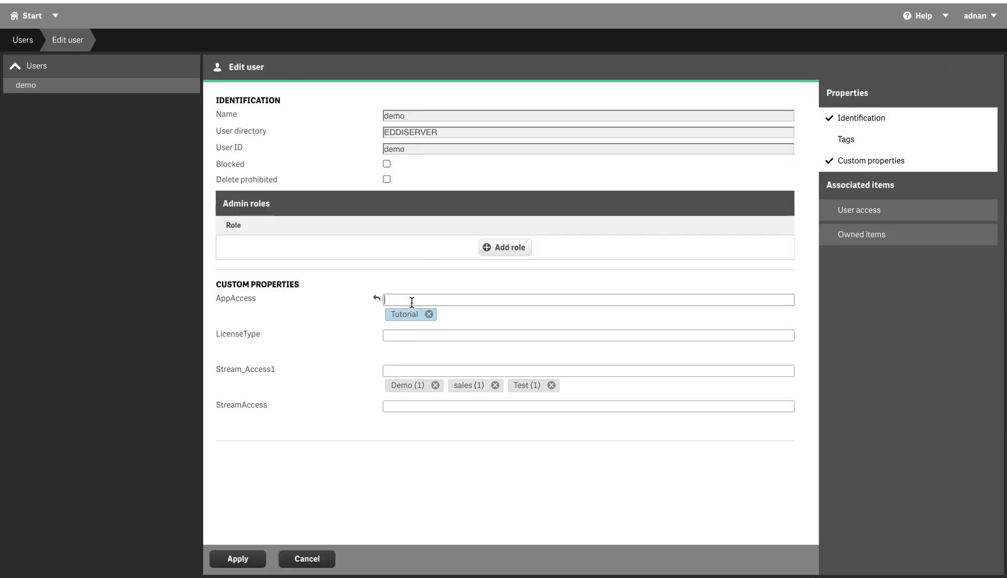
left_click(411, 302)
left_click(409, 313)
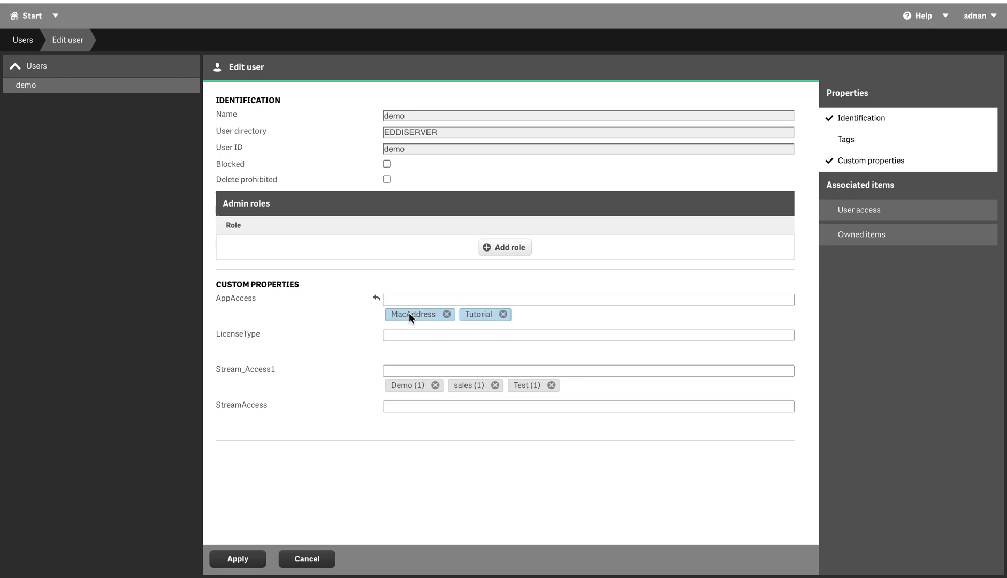
left_click(237, 559)
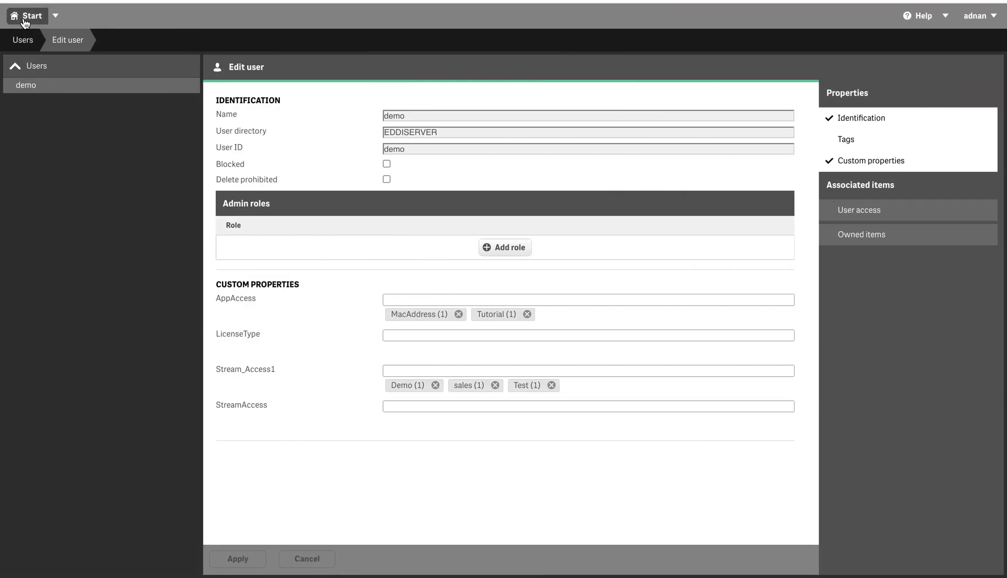
left_click(23, 18)
Drop the 'sales' tag from the demo user's Stream_Access1 values and apply.
left_click(437, 189)
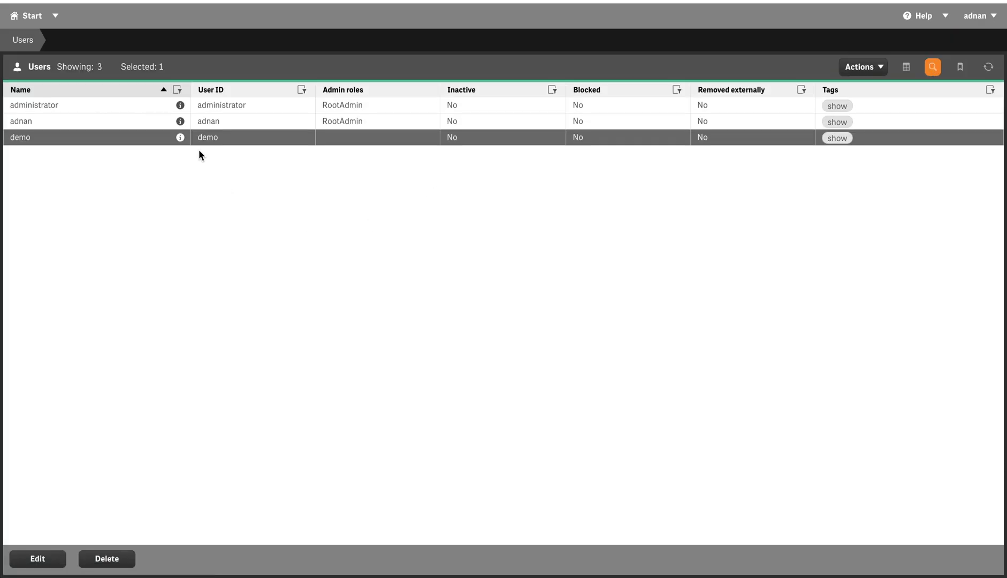
double_click(149, 140)
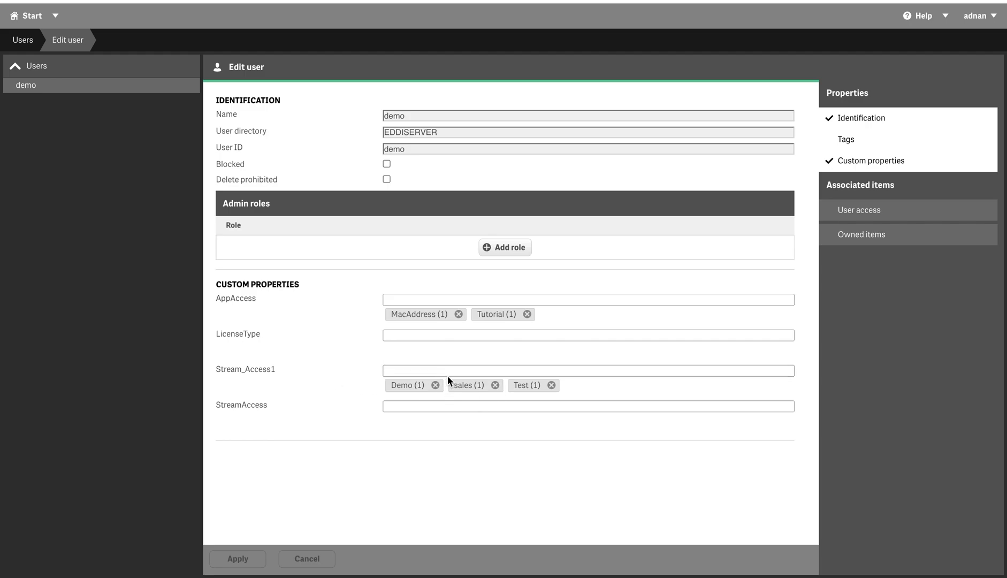
left_click(495, 385)
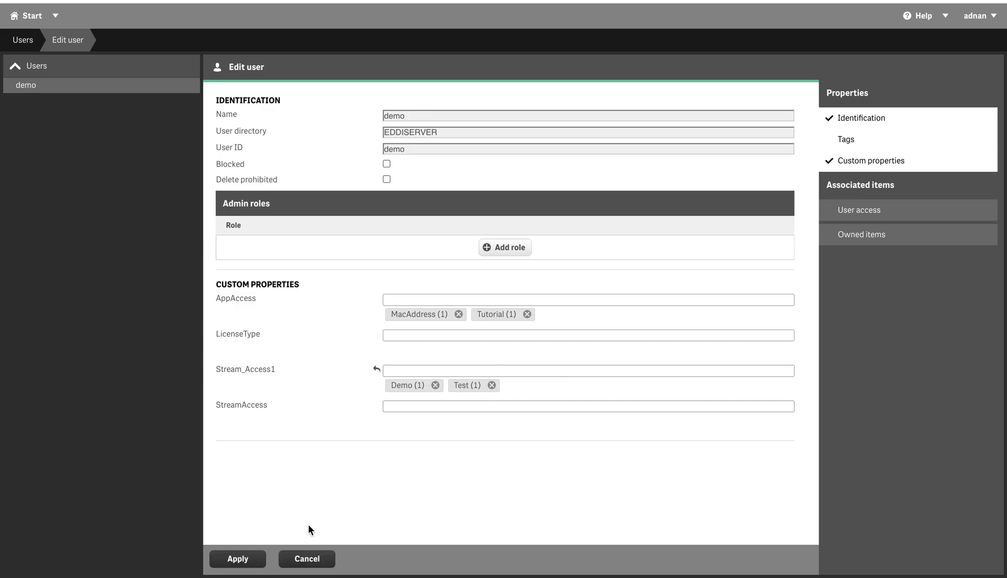
left_click(237, 559)
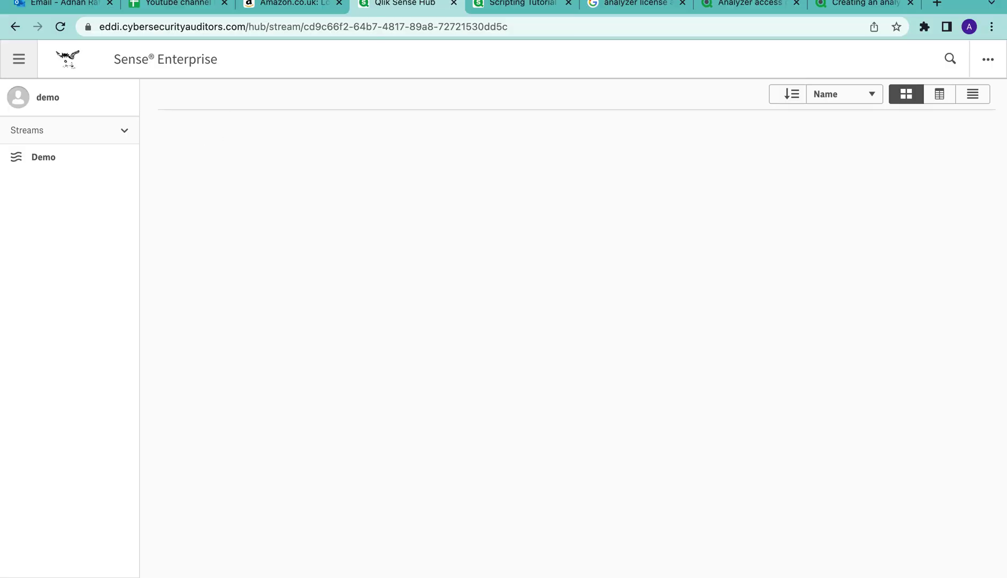
Bring up the Scripting Tutorial app's Product sales sheet to confirm it remains accessible.
left_click(520, 5)
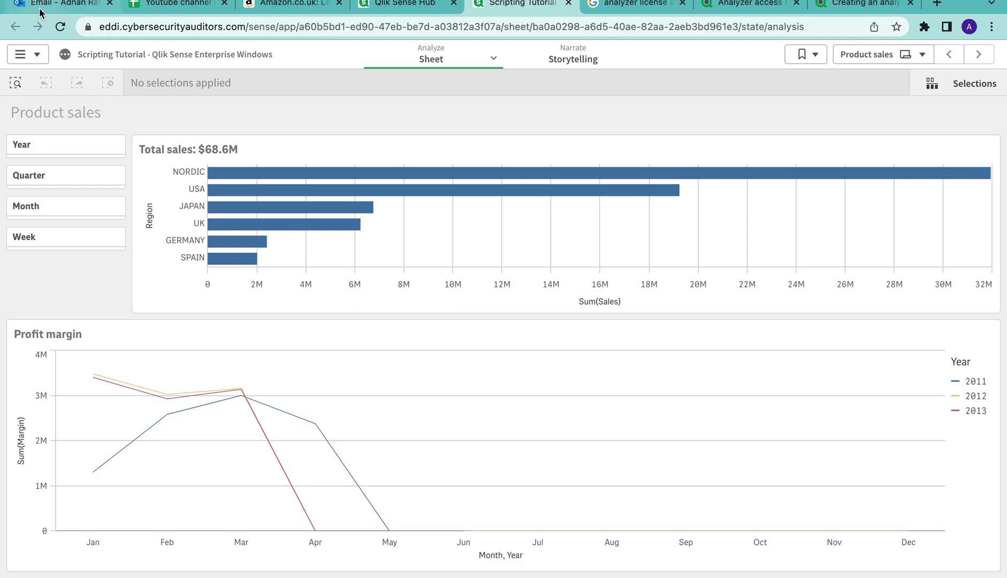